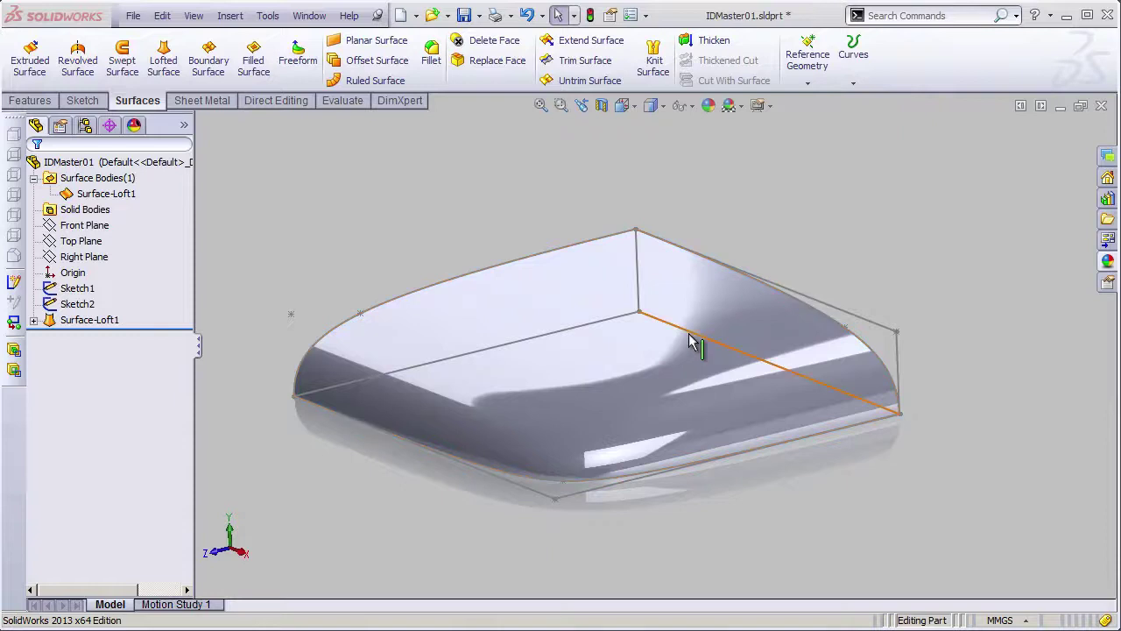
Step: Hide the Surface-Loft1 body so only the Sketch1 and Sketch2 curves remain visible
click(116, 322)
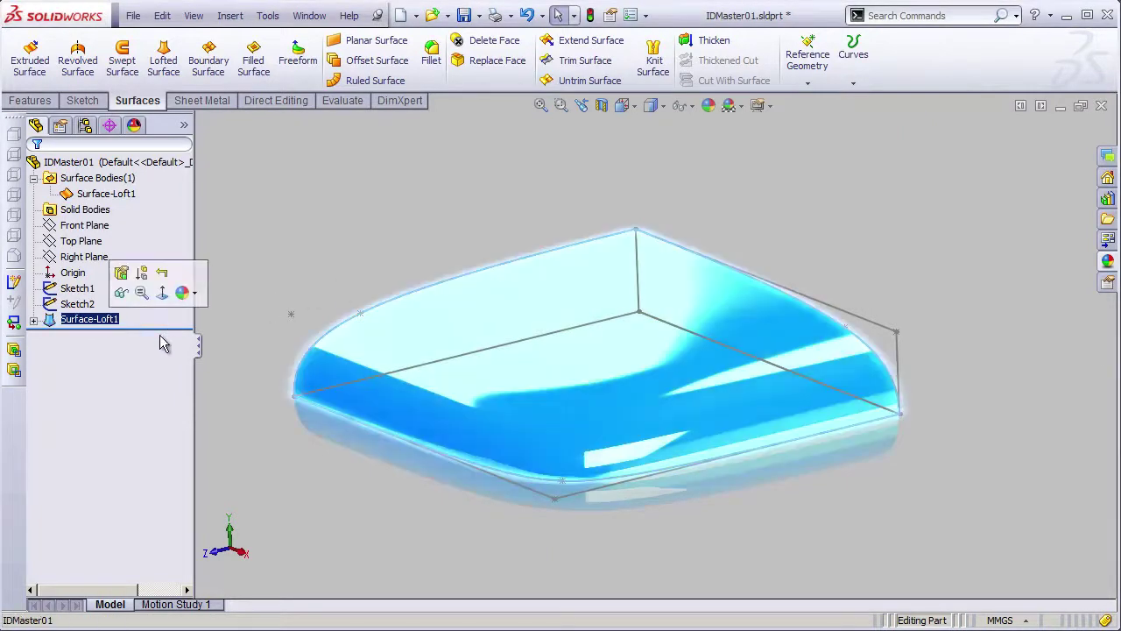
click(242, 475)
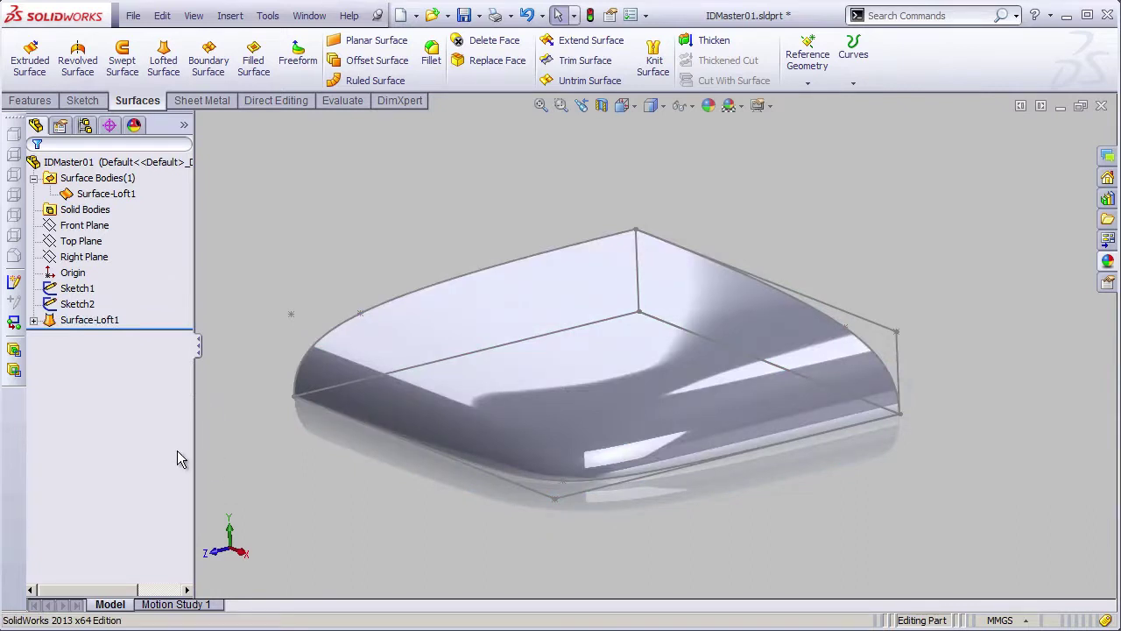
click(425, 430)
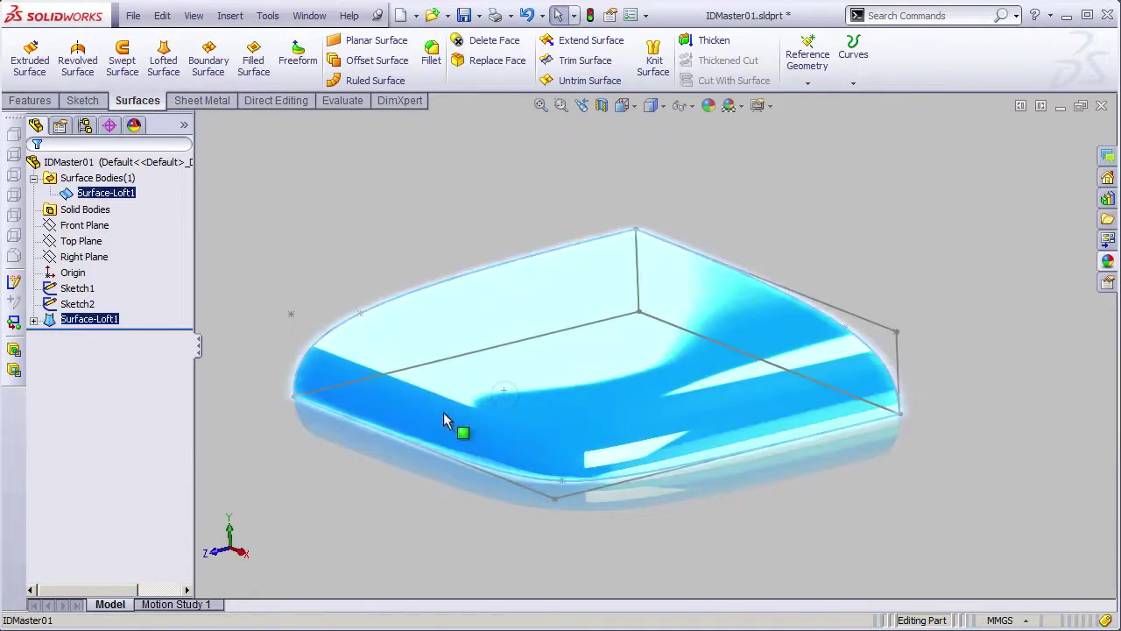
click(310, 216)
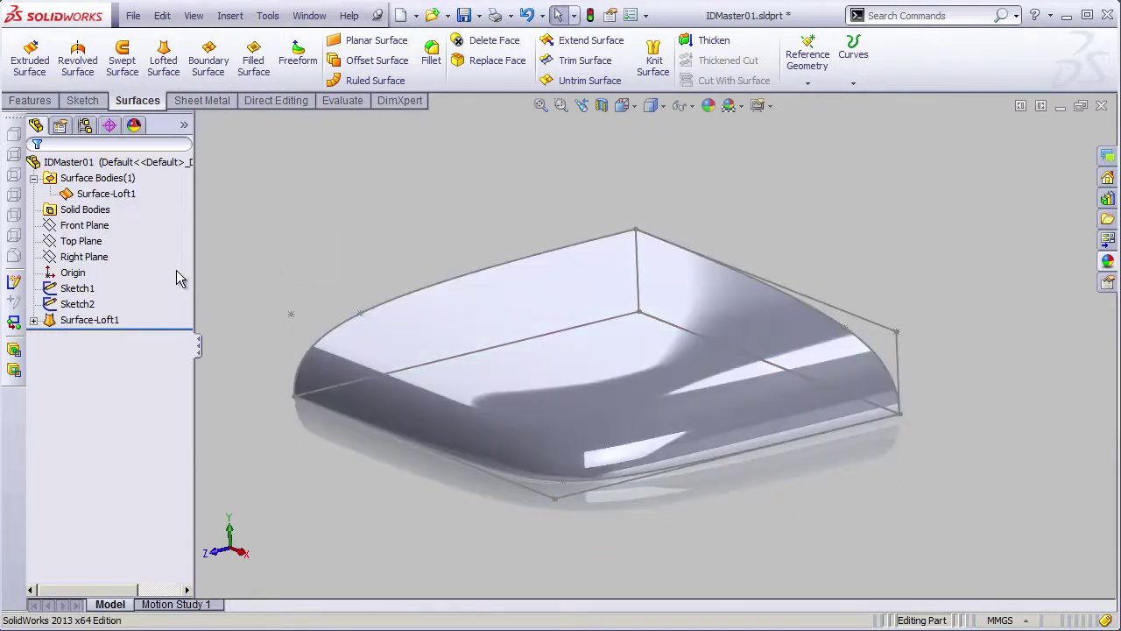
click(94, 322)
right_click(106, 320)
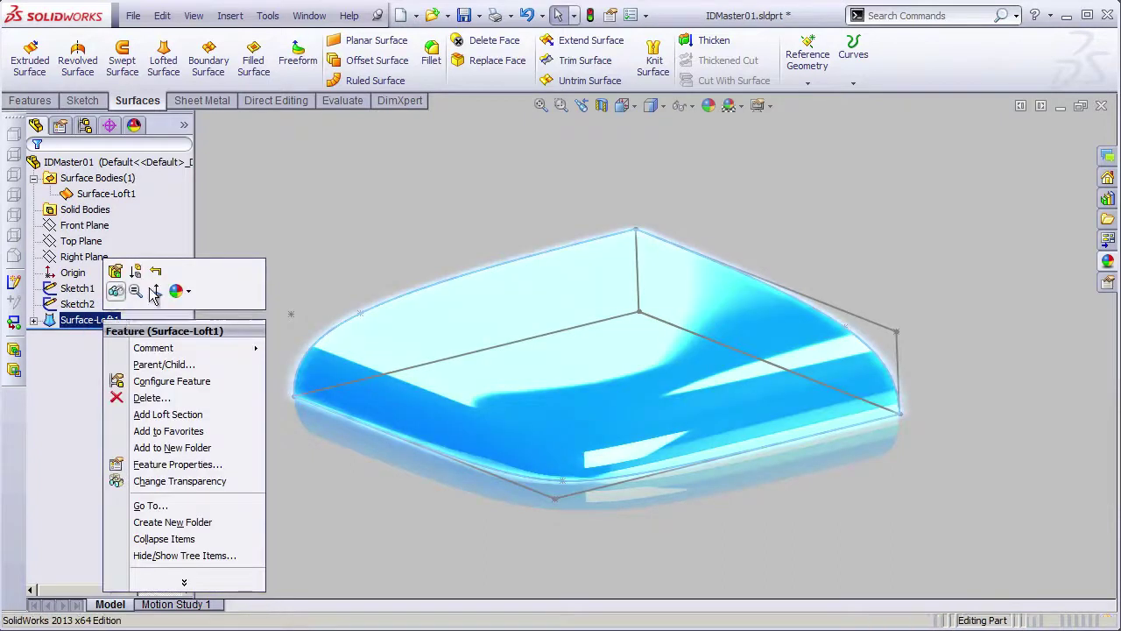
click(115, 289)
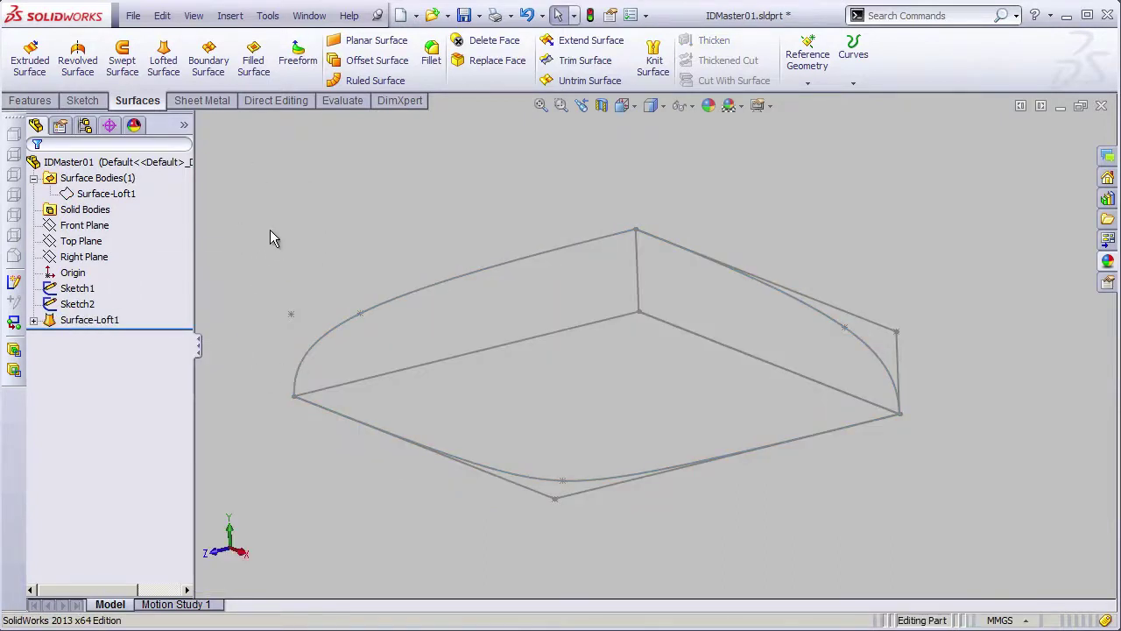
Step: Start a boundary surface with arcs Sketch6<4> and Sketch4<4> as Direction 1 curves
click(210, 75)
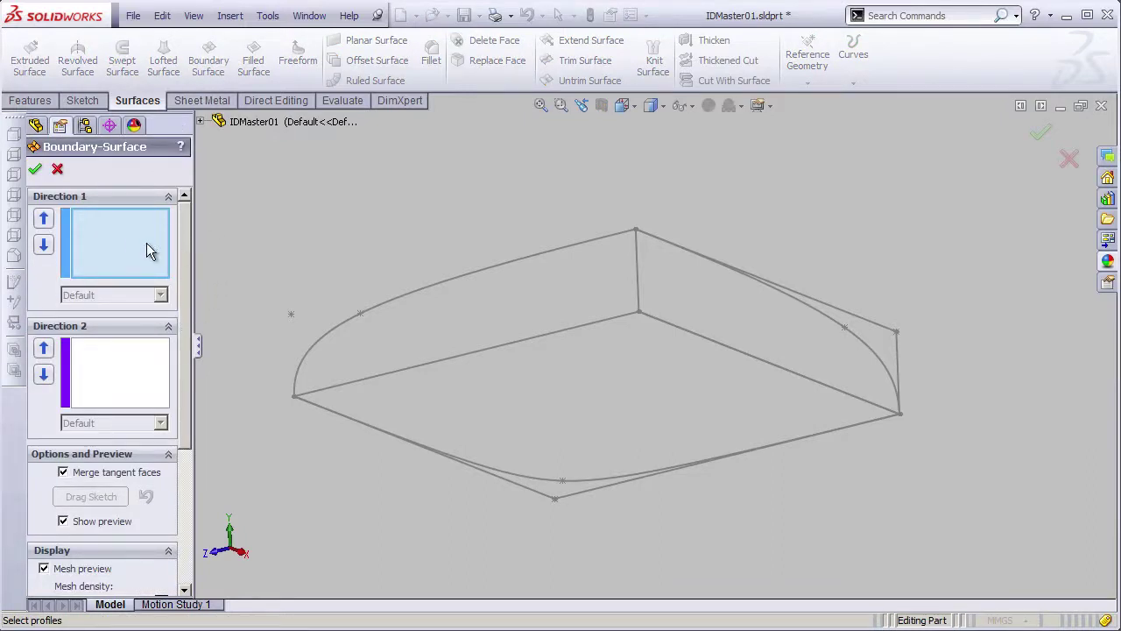
click(340, 331)
click(878, 359)
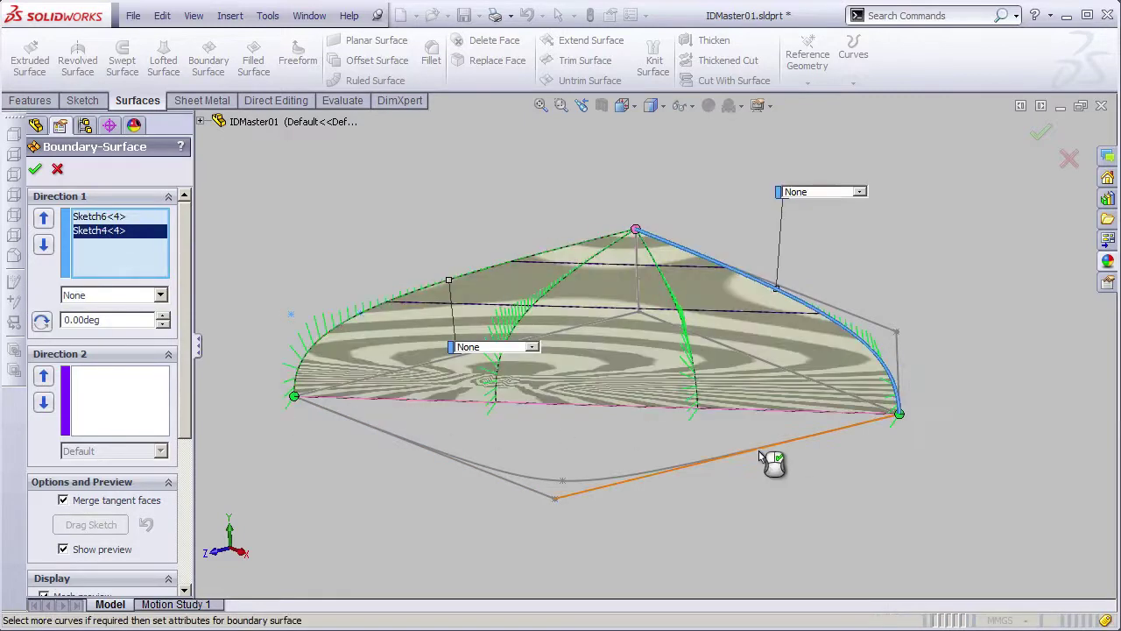
middle_drag(760, 311, 718, 254)
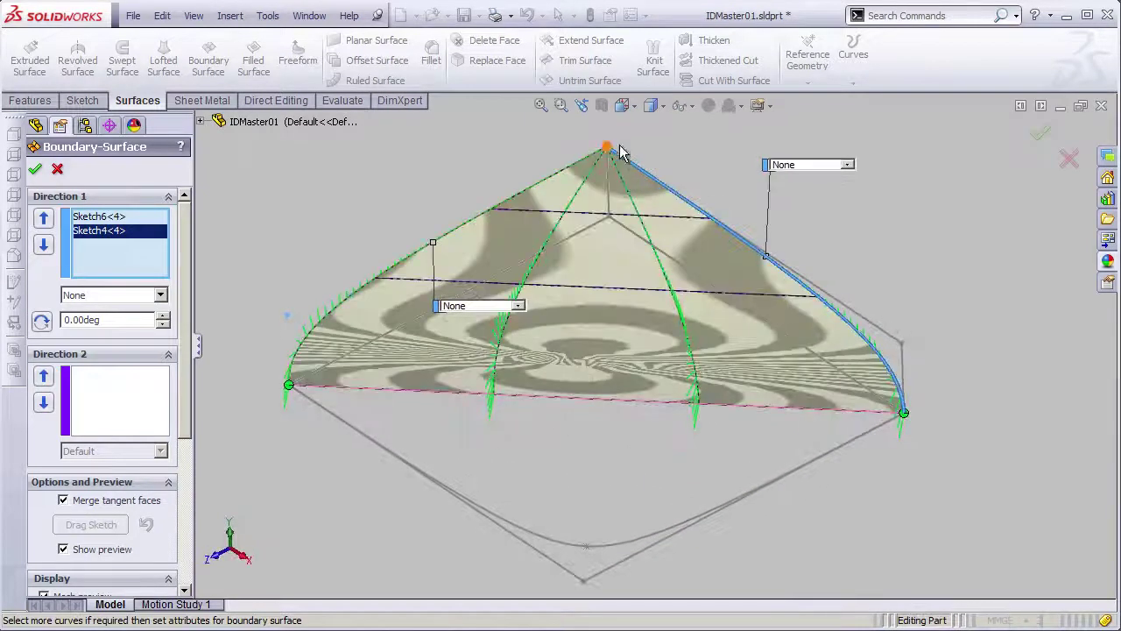
middle_drag(636, 460, 546, 437)
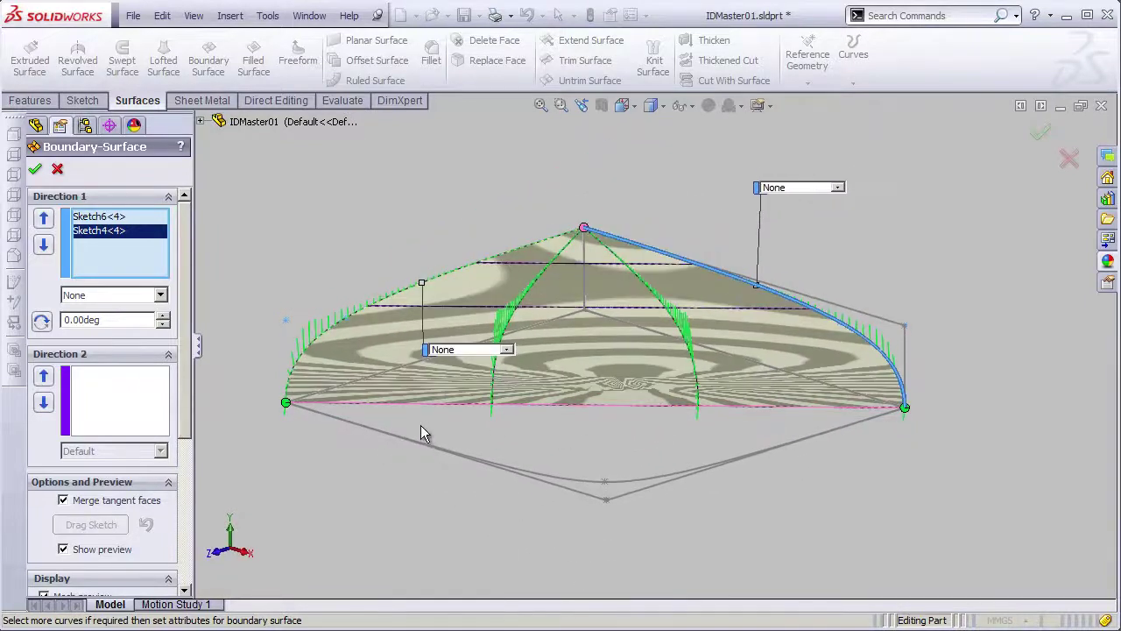
Step: Add Sketch5<4> as the Direction 2 curve and inspect the zebra preview
click(127, 400)
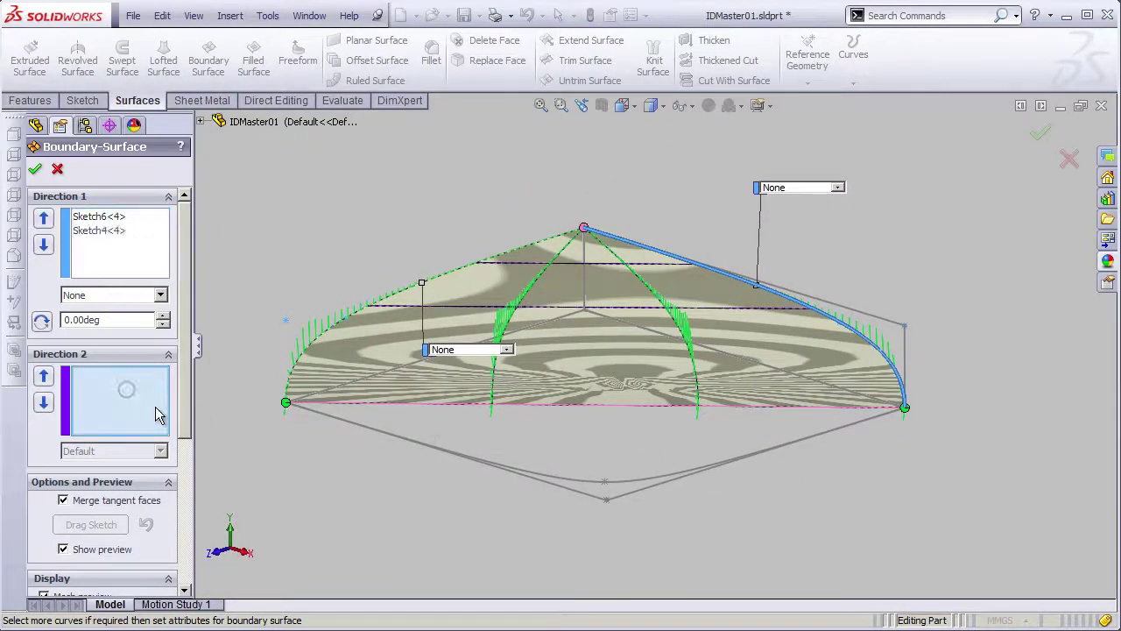
click(591, 488)
mouse_move(534, 500)
middle_down()
mouse_move(642, 475)
mouse_move(643, 408)
mouse_move(661, 388)
middle_up()
mouse_move(615, 428)
middle_down()
mouse_move(623, 398)
mouse_move(613, 393)
mouse_move(626, 426)
mouse_move(614, 427)
middle_up()
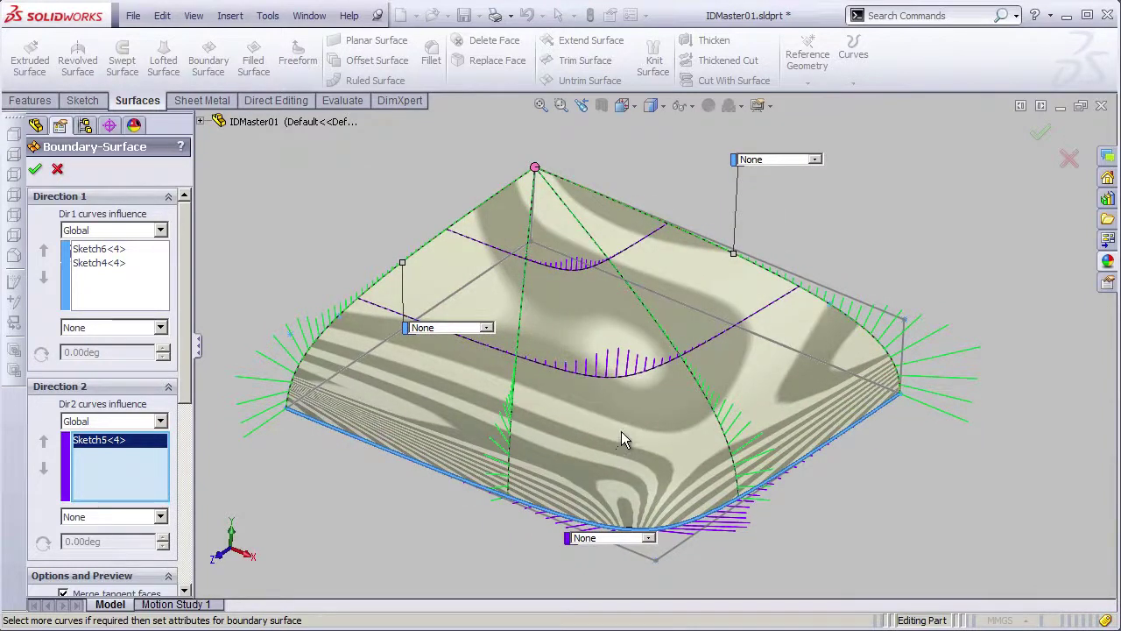
mouse_move(639, 303)
middle_down()
mouse_move(646, 250)
mouse_move(628, 246)
mouse_move(632, 287)
middle_up()
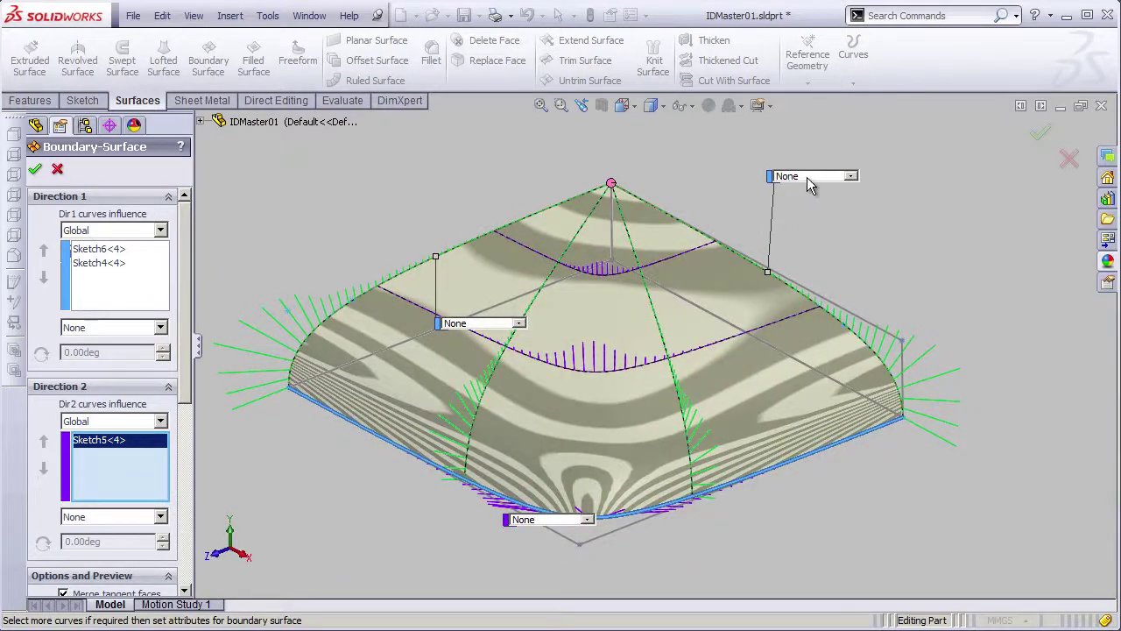
Step: Set the Sketch4 and Sketch6 arcs' end conditions to Normal To Profile and check the stripes
click(814, 176)
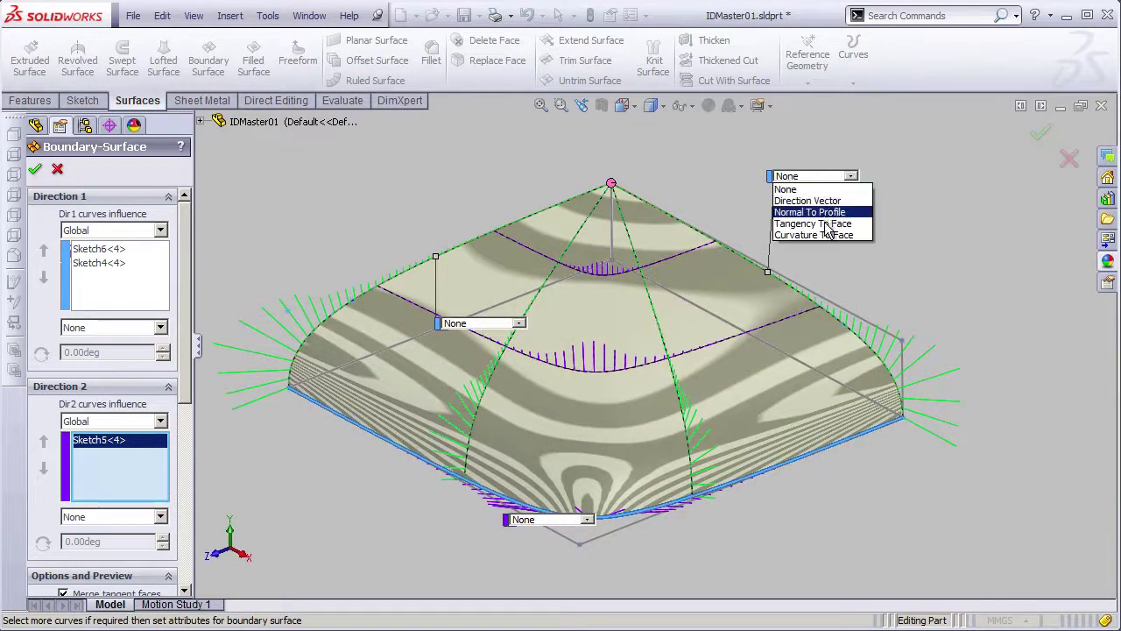
click(828, 212)
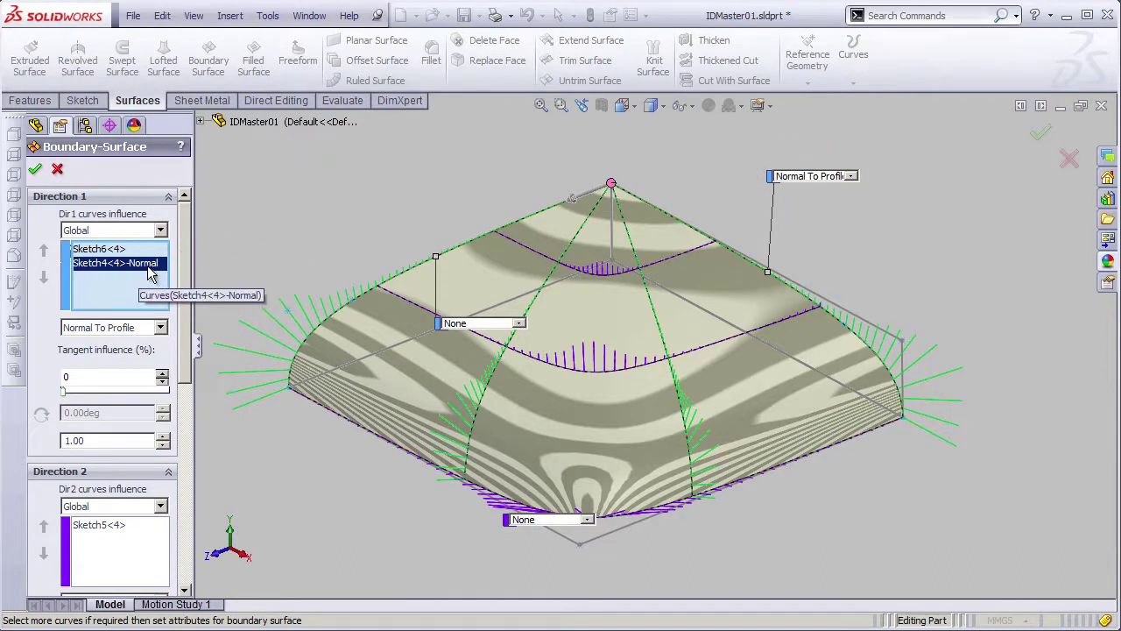
click(490, 324)
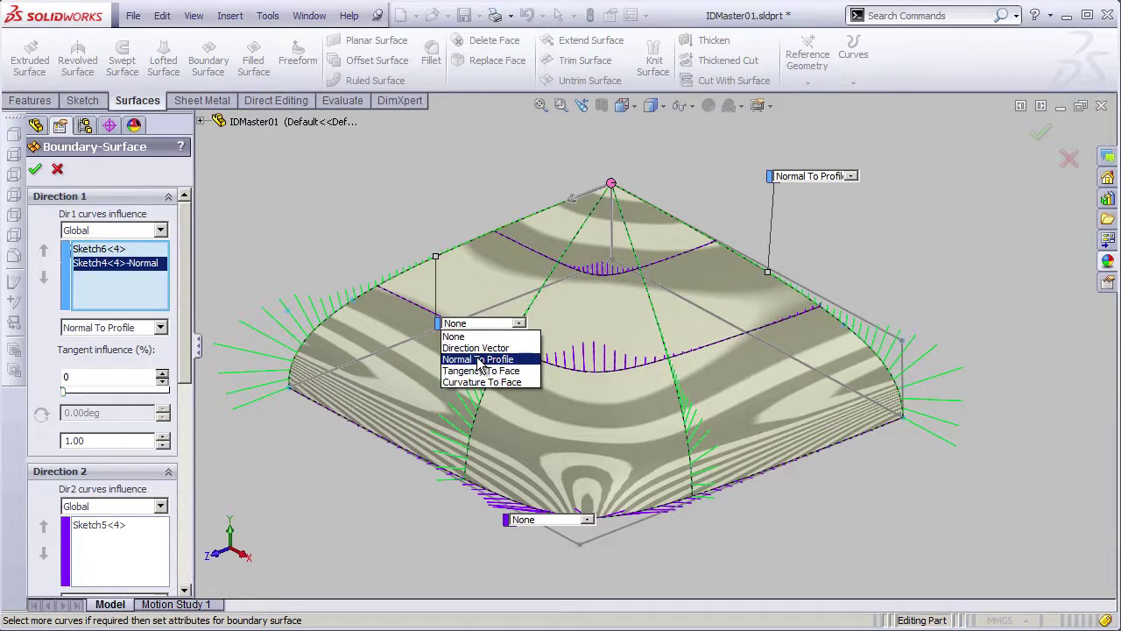
click(482, 359)
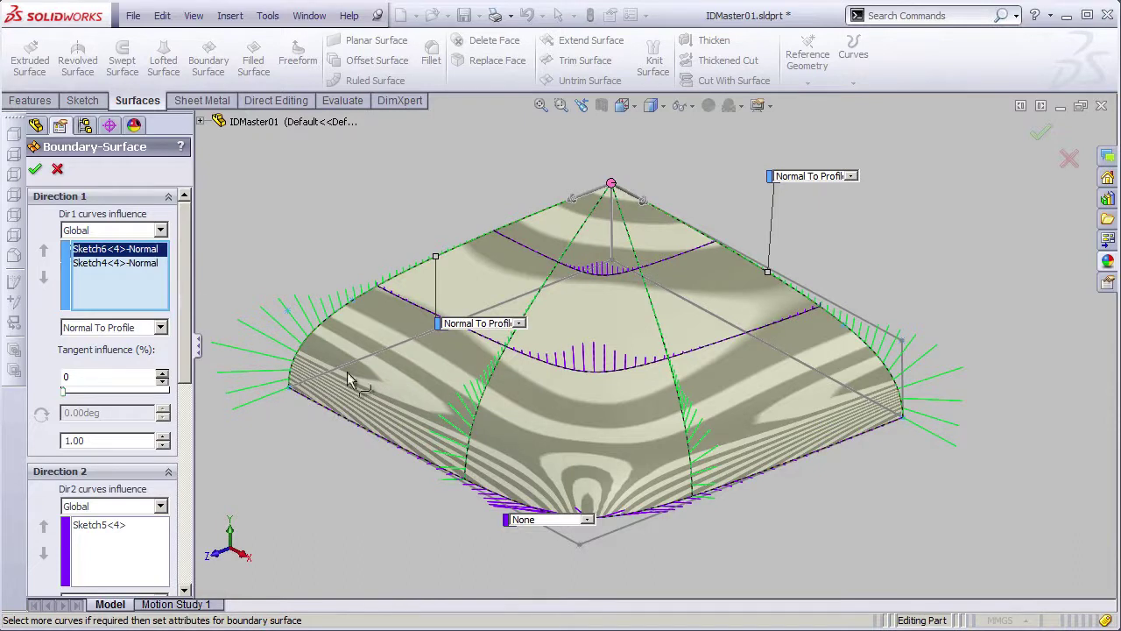
middle_drag(612, 375, 453, 256)
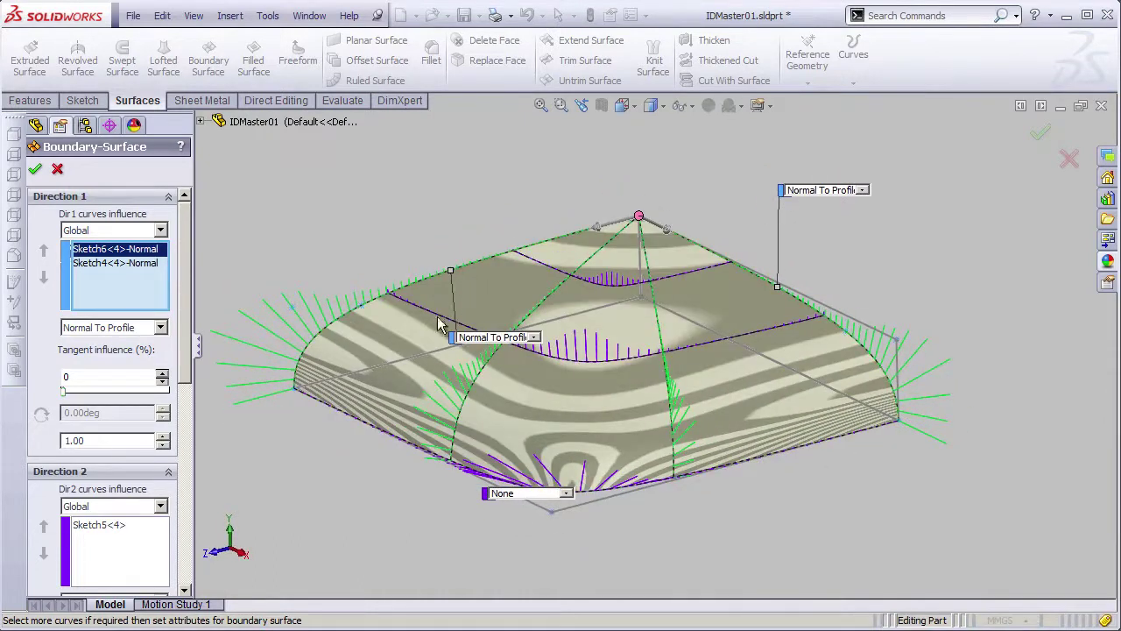
scroll(184, 322, down, 6)
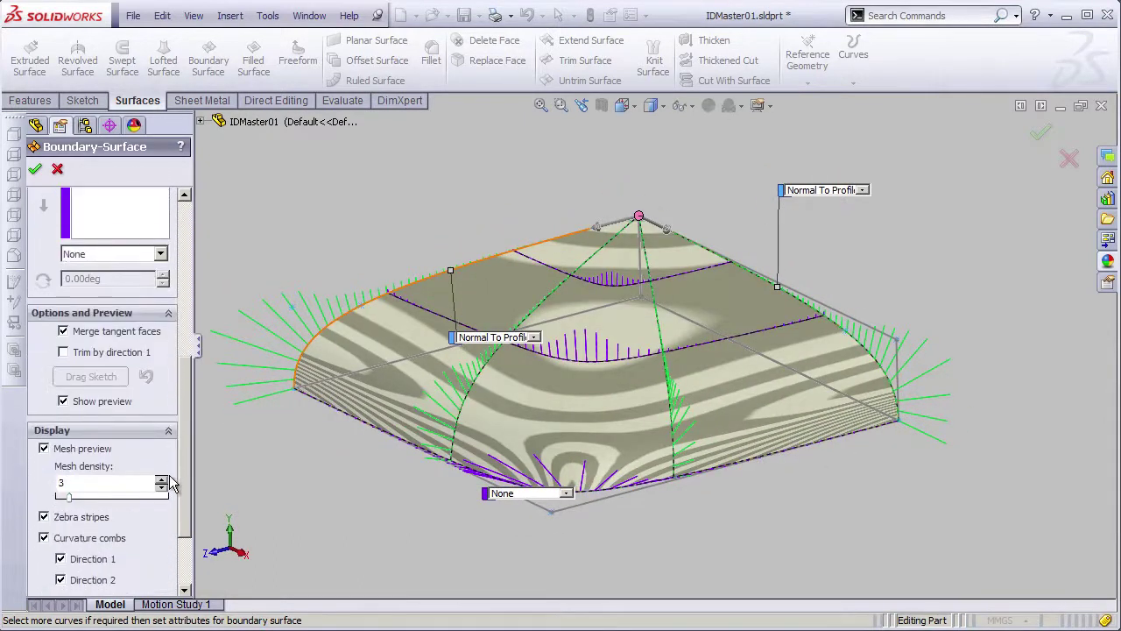
scroll(184, 321, up, 5)
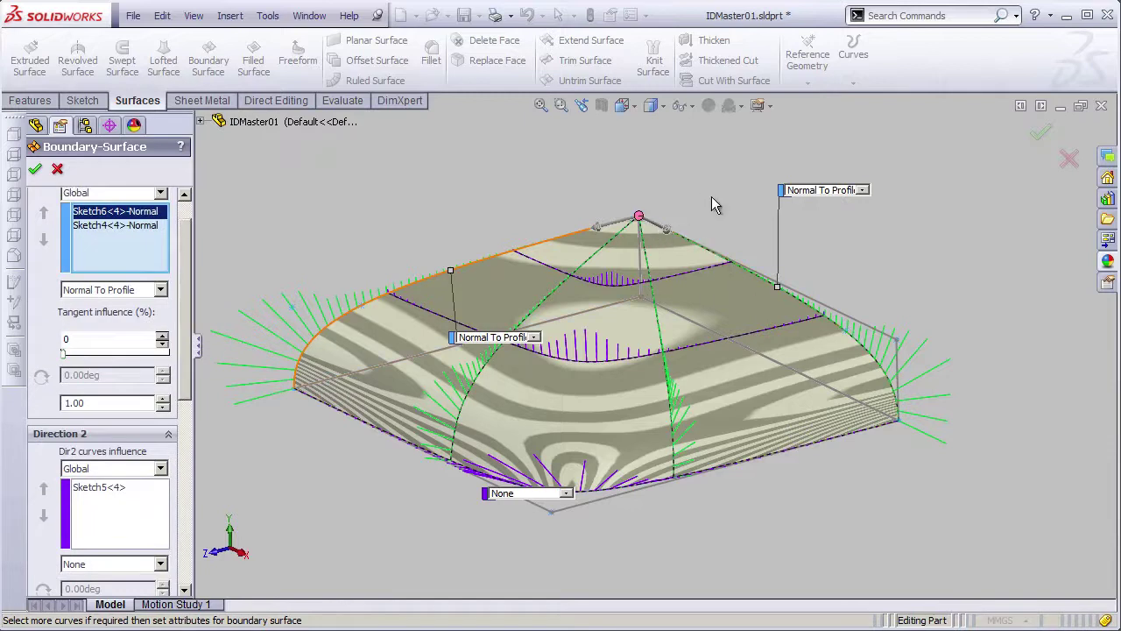
middle_drag(713, 210, 686, 223)
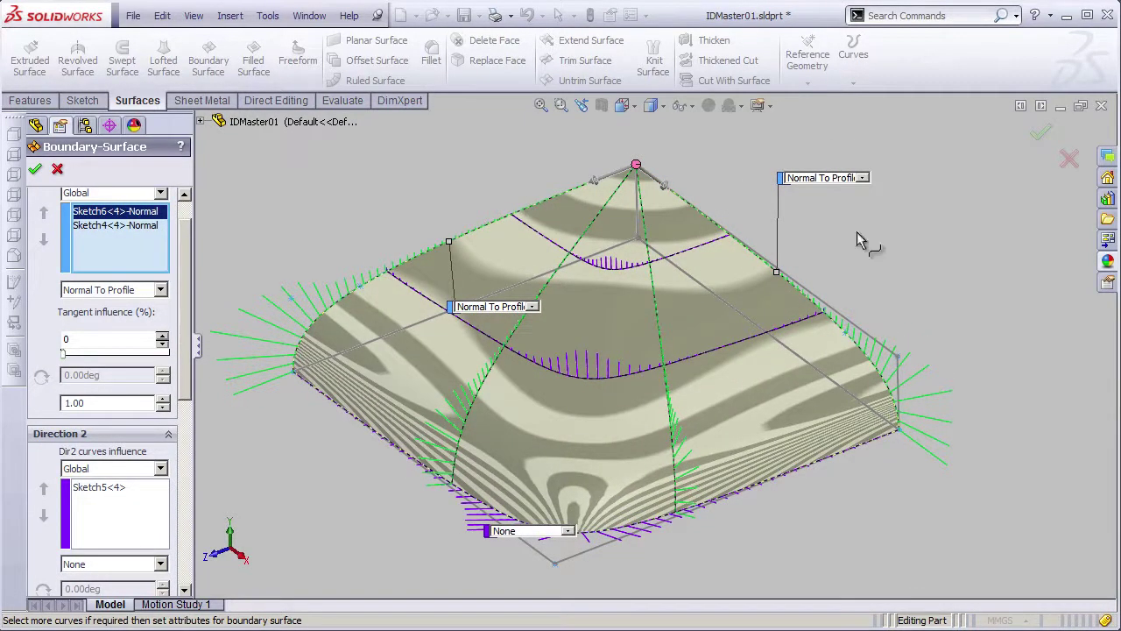
Step: Create Boundary-Surface2, then make the Surface-Loft1 body visible again and select it
click(1040, 131)
middle_drag(838, 248, 673, 330)
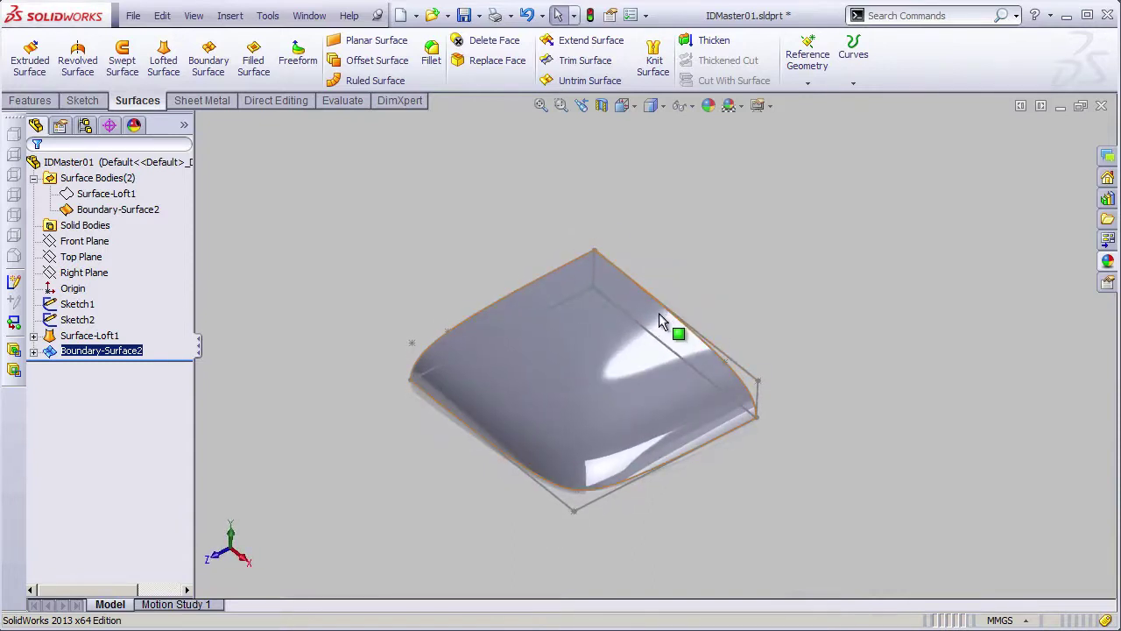
right_click(114, 335)
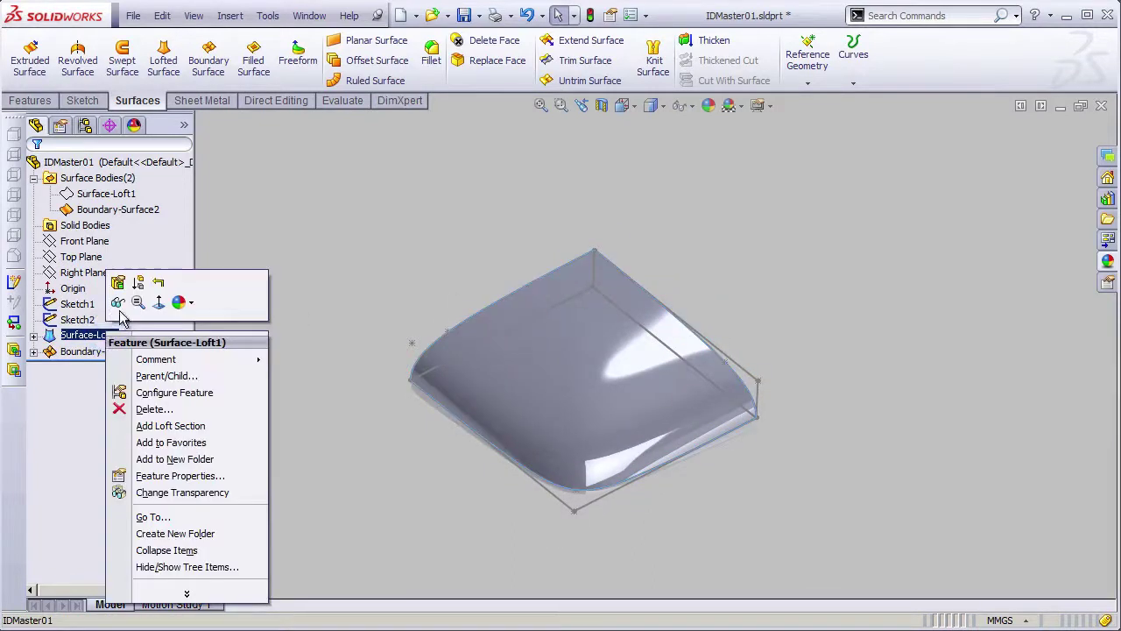
click(348, 265)
middle_drag(468, 315, 428, 281)
click(121, 198)
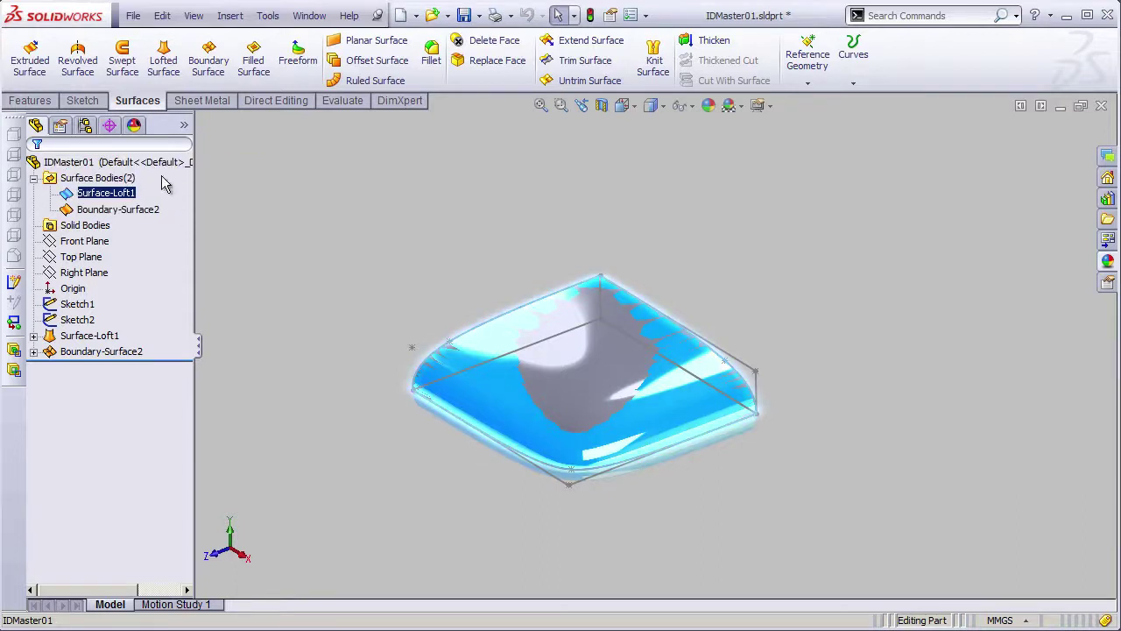
Step: Move the loft surface body 40.78 mm up along Y with Move/Copy, Copy left unchecked
click(229, 16)
mouse_move(249, 80)
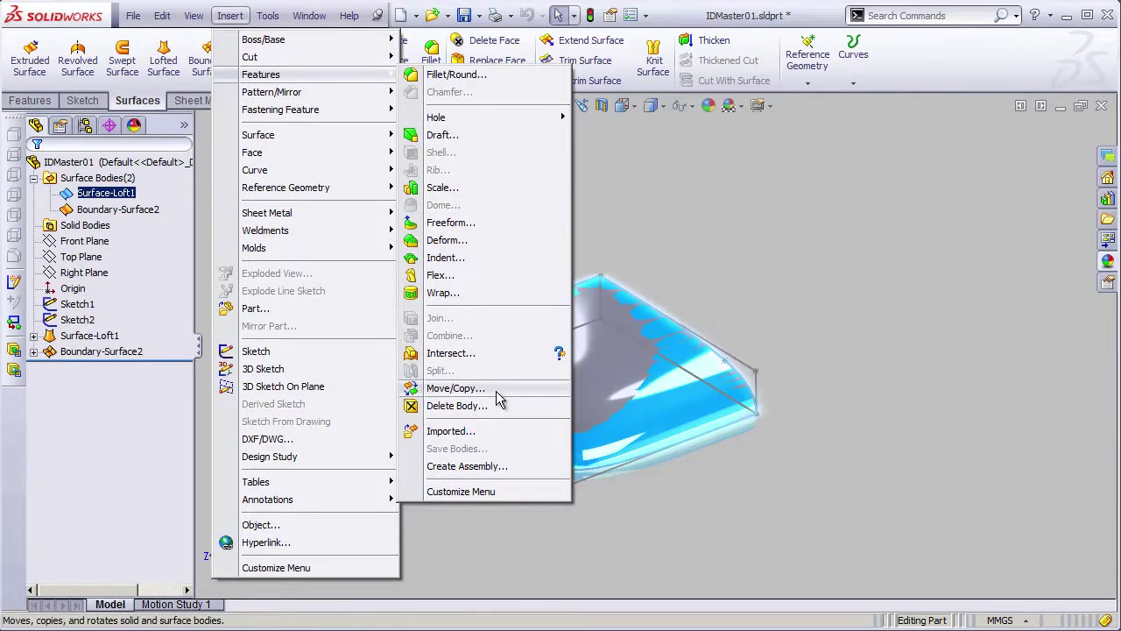
click(455, 388)
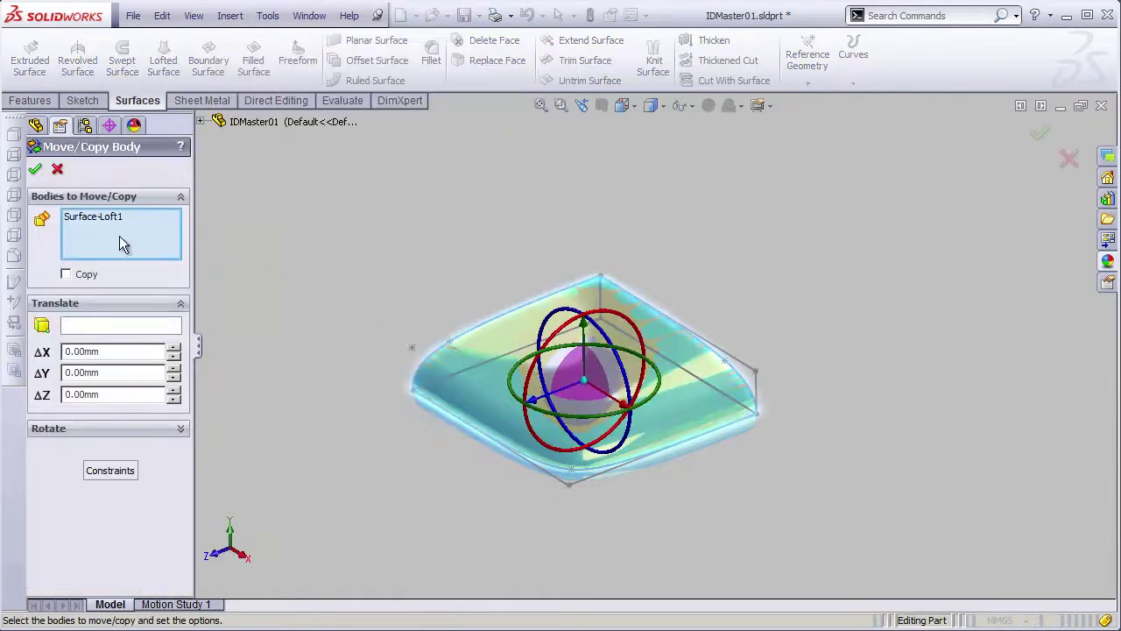
drag(583, 322, 592, 116)
click(83, 276)
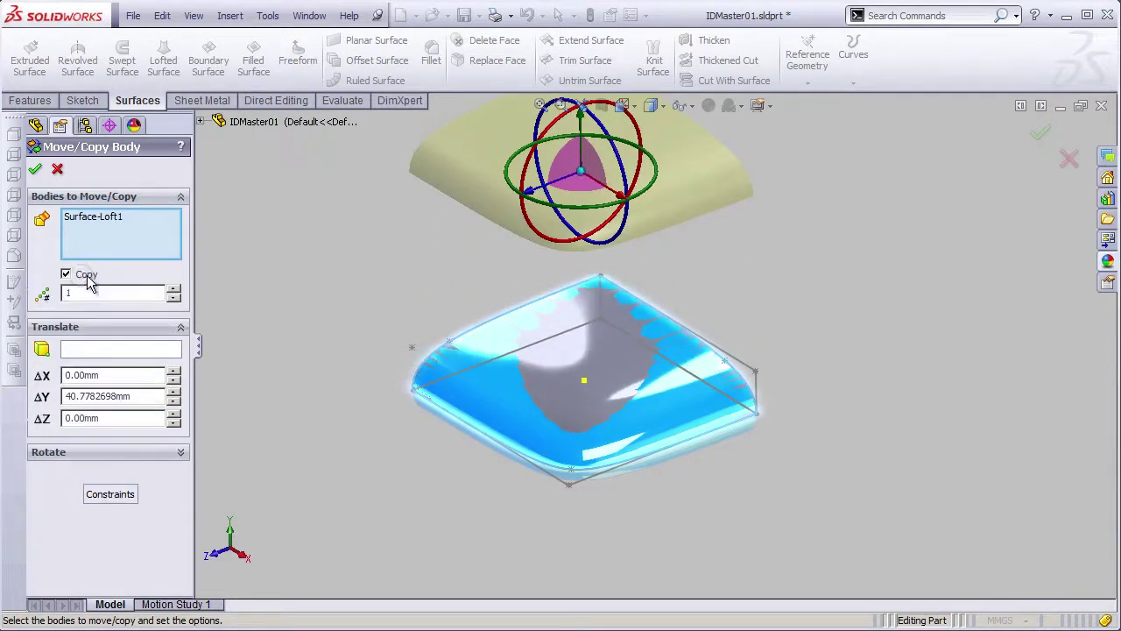
click(89, 278)
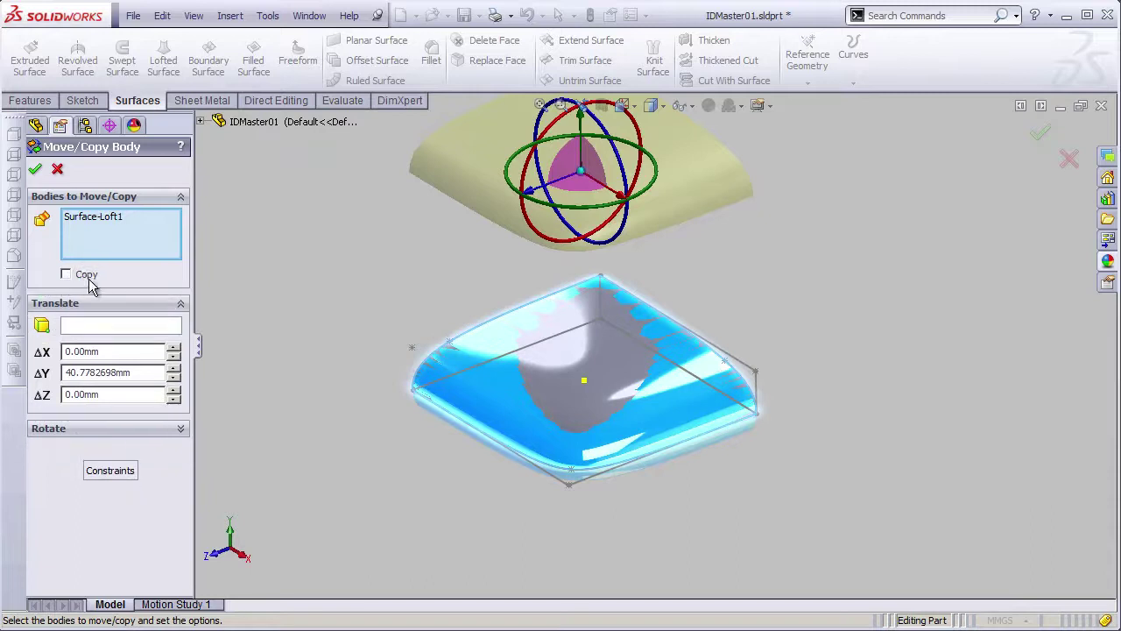
click(35, 171)
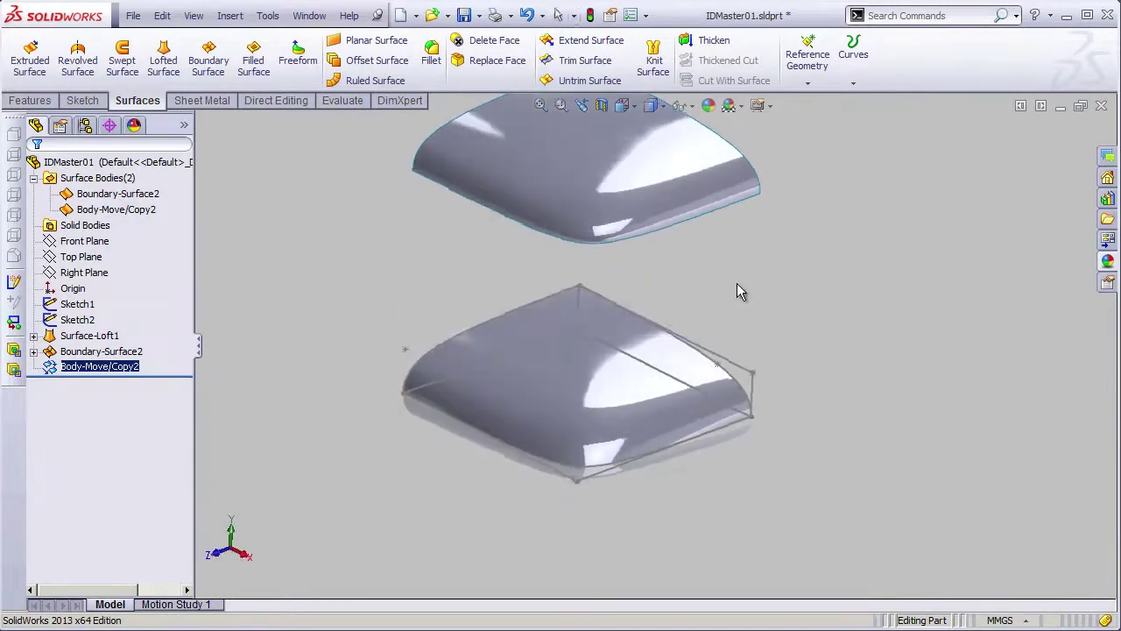
mouse_move(711, 338)
middle_down()
mouse_move(733, 333)
mouse_move(699, 353)
middle_up()
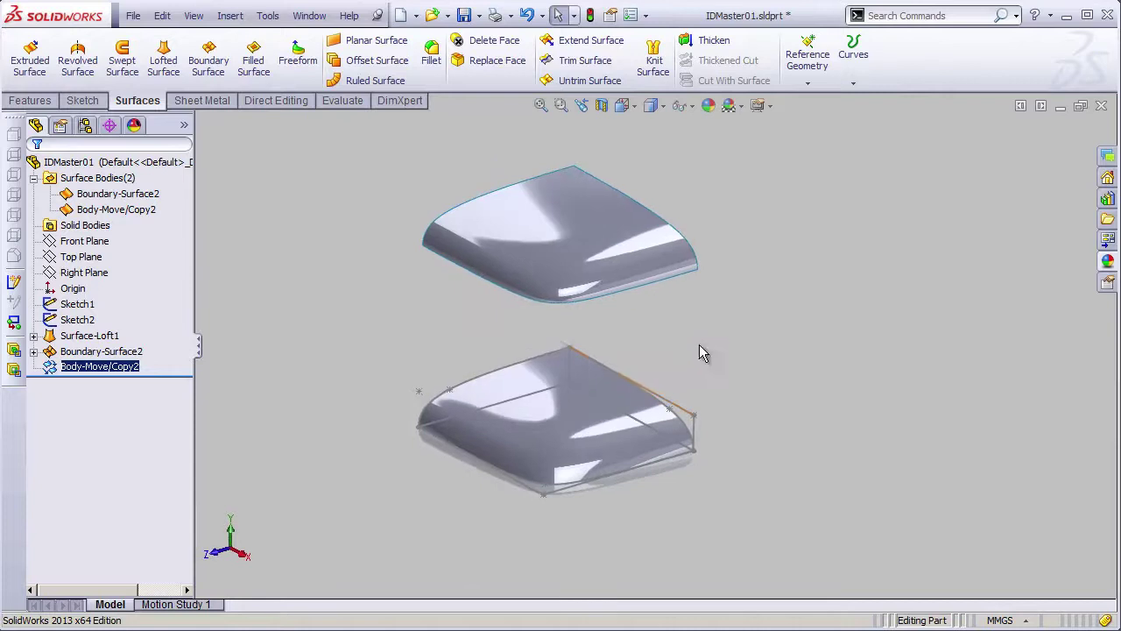
click(569, 421)
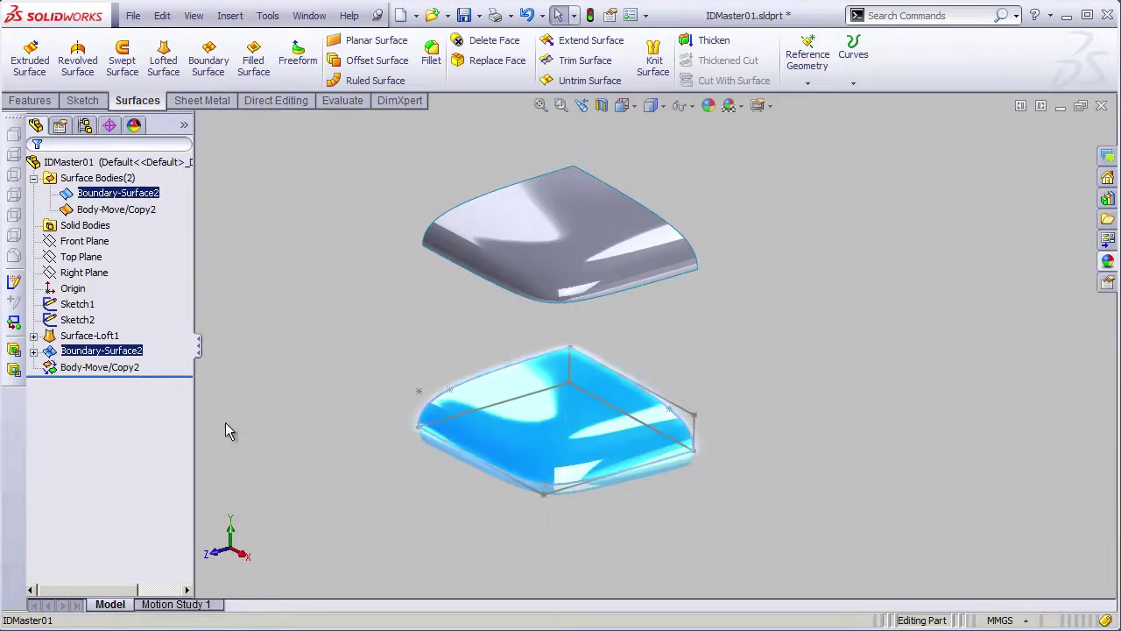
Step: Select then clear the upper surface body and zoom in on both surfaces
click(578, 263)
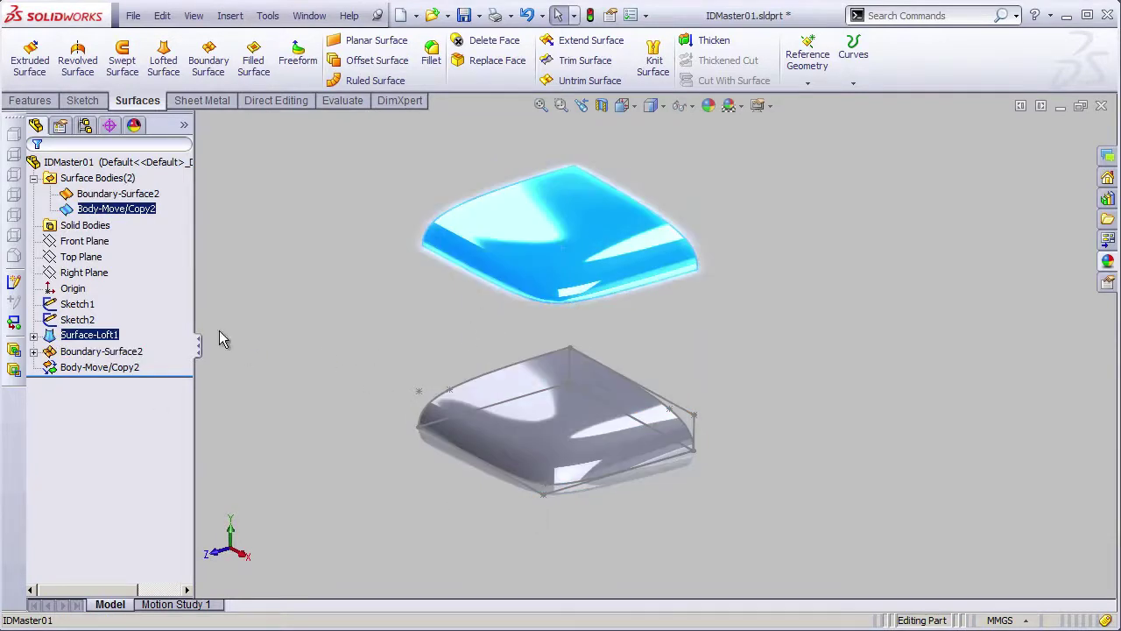
click(754, 311)
mouse_move(754, 311)
shift+middle_down()
mouse_move(789, 304)
mouse_move(680, 295)
mouse_move(693, 308)
mouse_move(686, 340)
mouse_move(695, 327)
mouse_move(701, 345)
mouse_move(700, 332)
mouse_move(740, 353)
mouse_move(740, 365)
mouse_move(751, 259)
mouse_move(783, 308)
mouse_move(779, 333)
mouse_move(743, 283)
mouse_move(758, 327)
shift+middle_up()
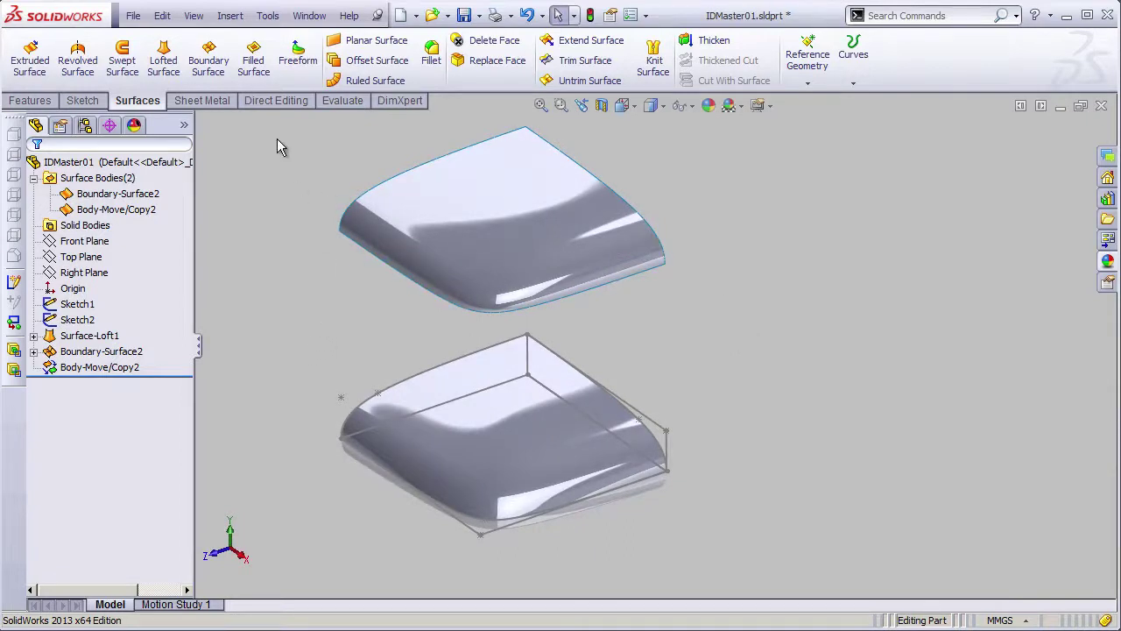
Step: Mirror both quarter surface bodies about the Right Plane with Knit surfaces on, creating Mirror3
click(30, 100)
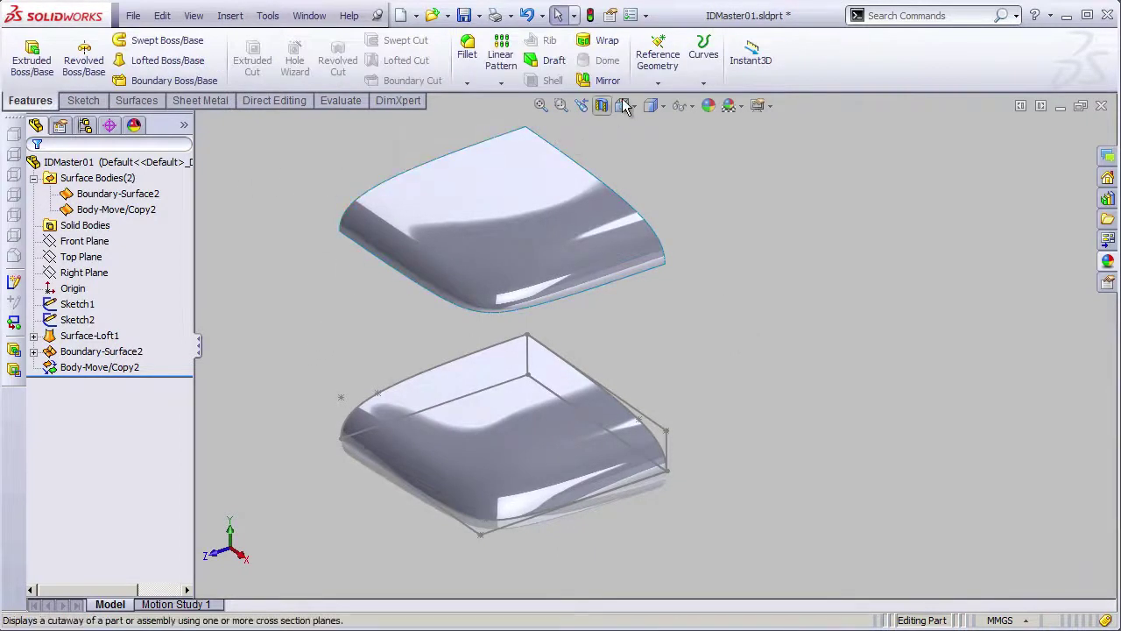
click(607, 81)
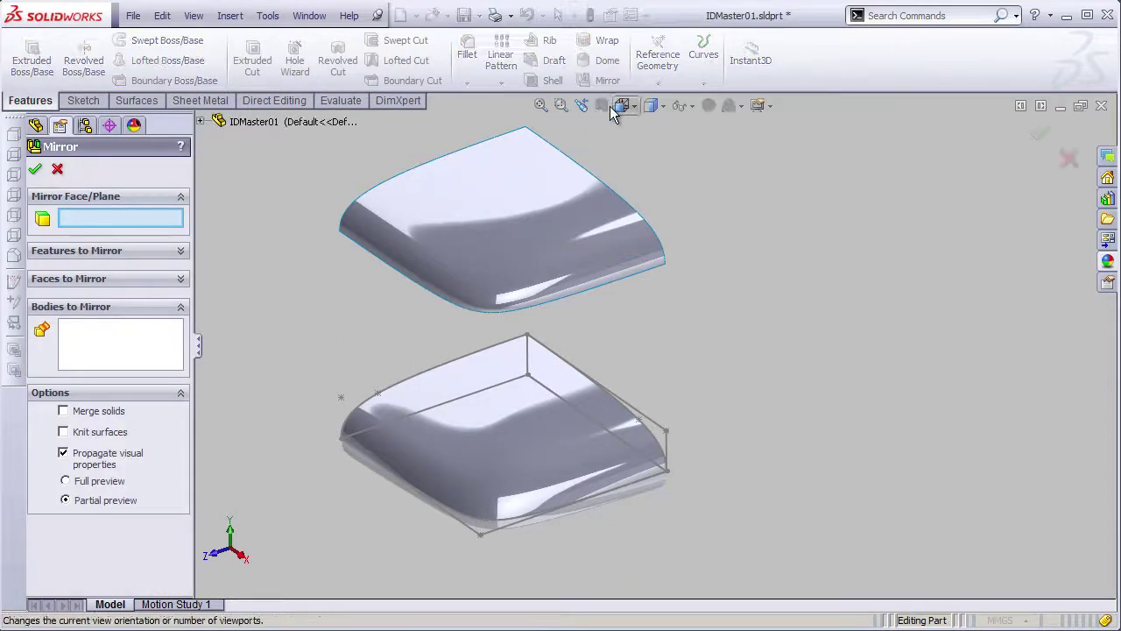
click(200, 123)
click(267, 232)
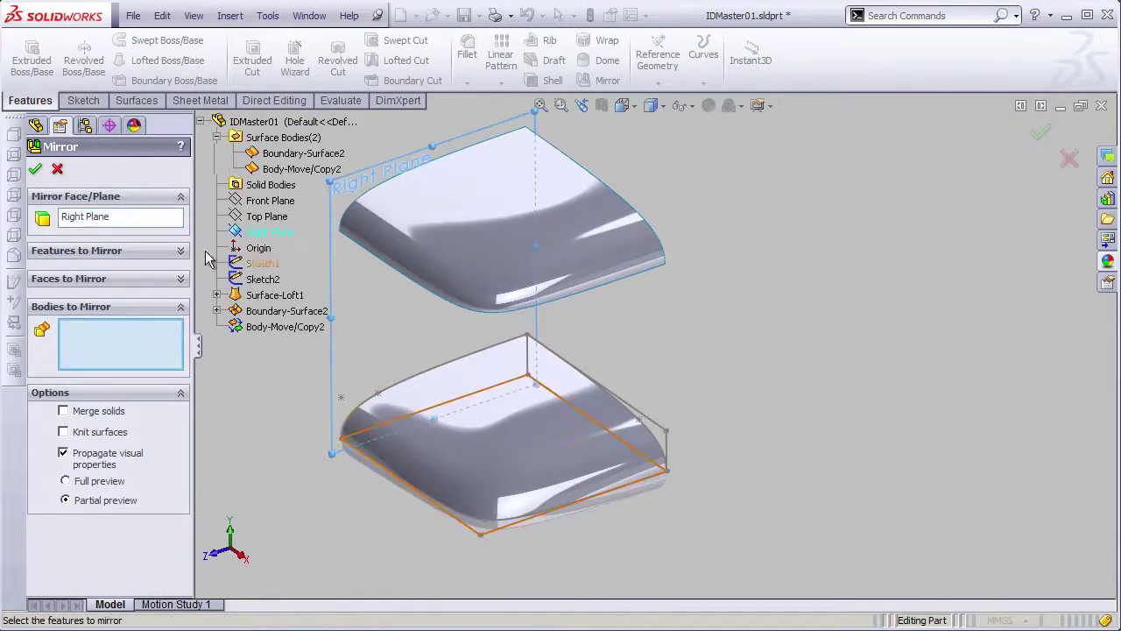
click(508, 276)
click(495, 438)
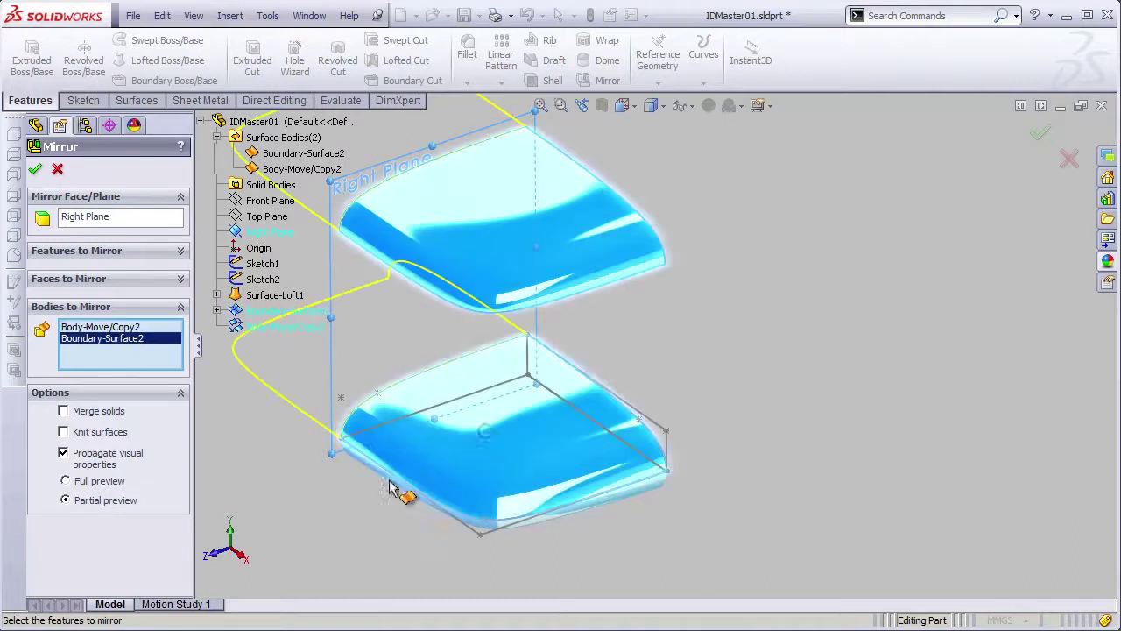
click(103, 435)
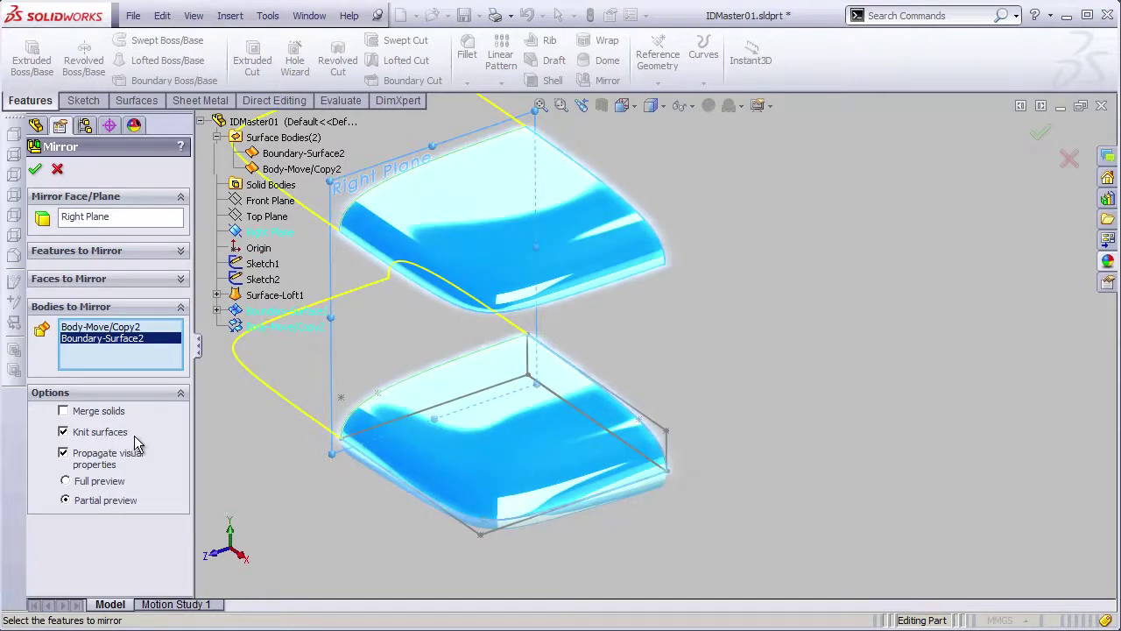
click(35, 169)
Step: Mirror the two Mirror3 bodies about the Front Plane, creating Mirror4
click(608, 80)
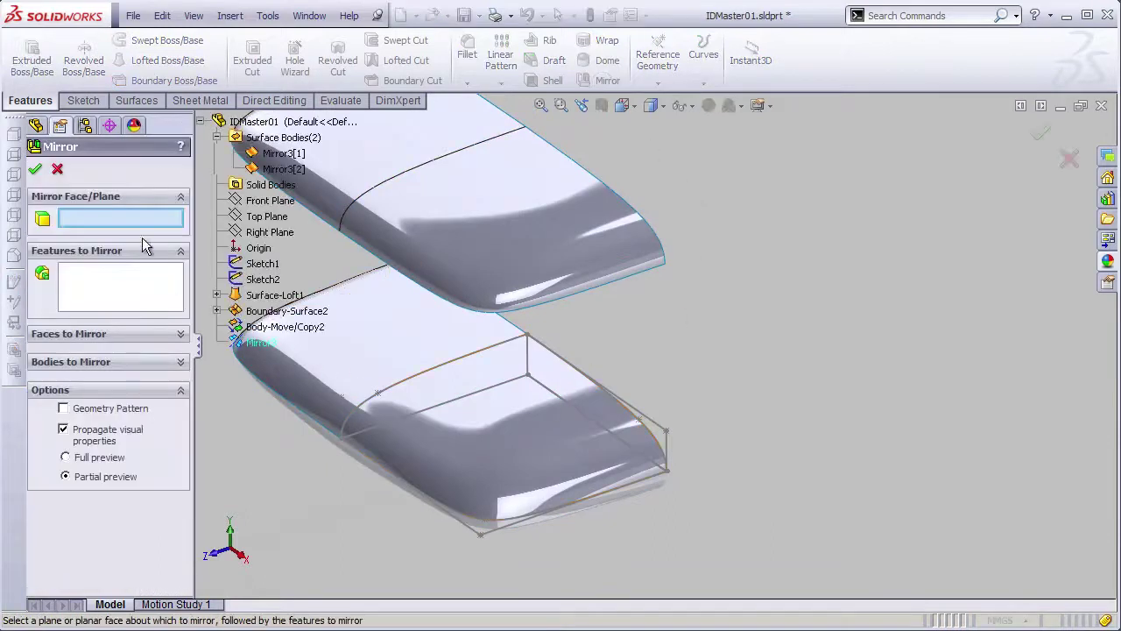
click(270, 200)
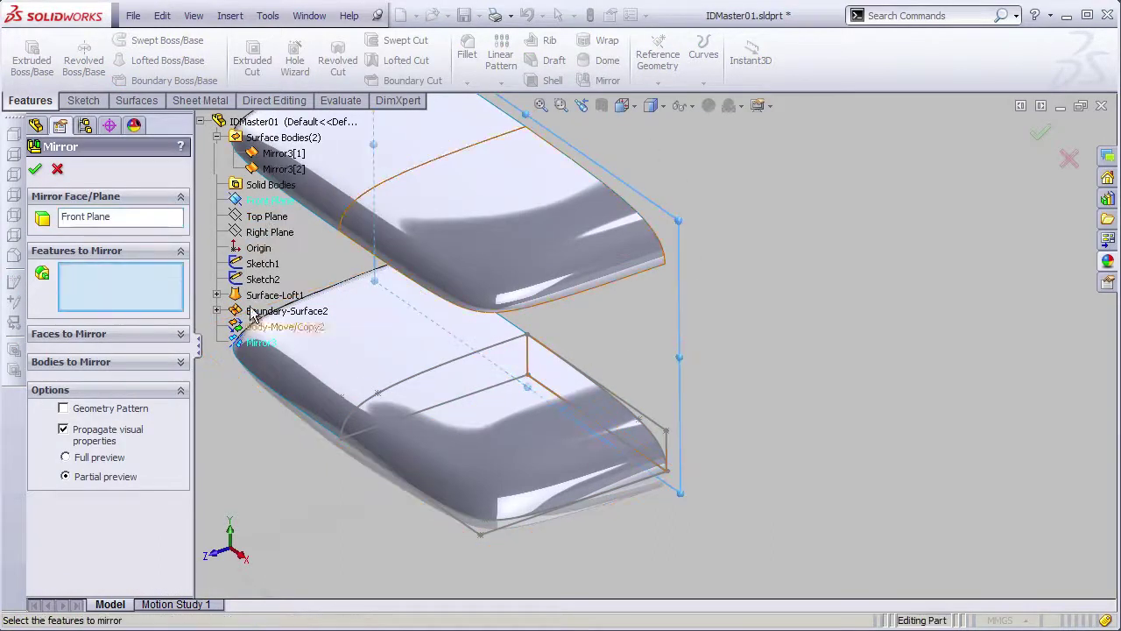
click(101, 361)
click(543, 224)
click(538, 430)
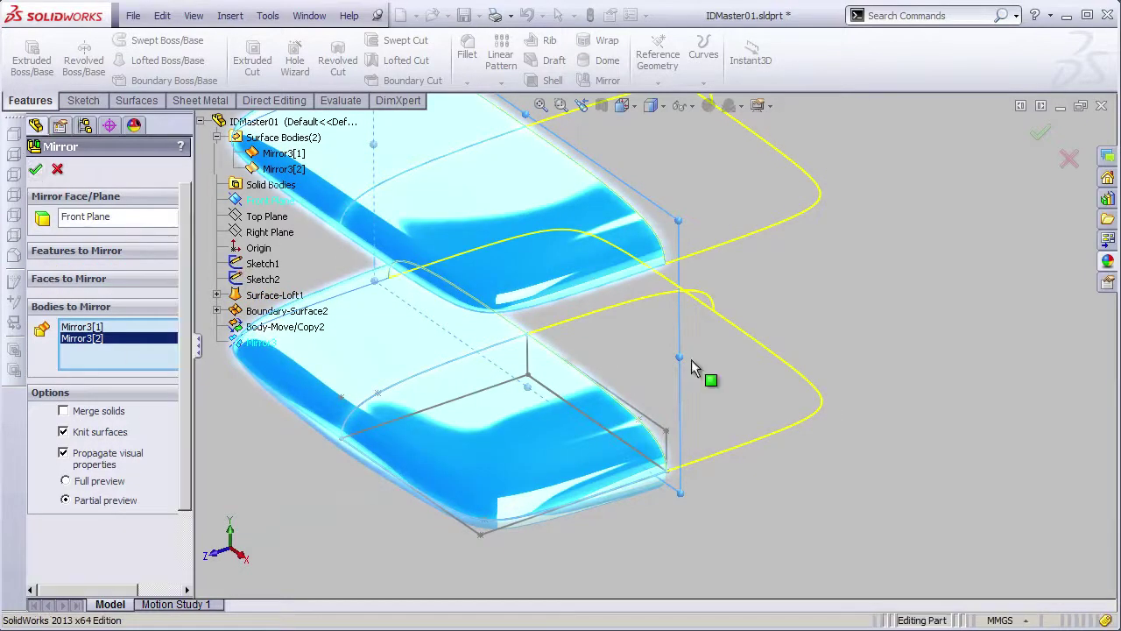
click(36, 171)
middle_drag(841, 321, 790, 356)
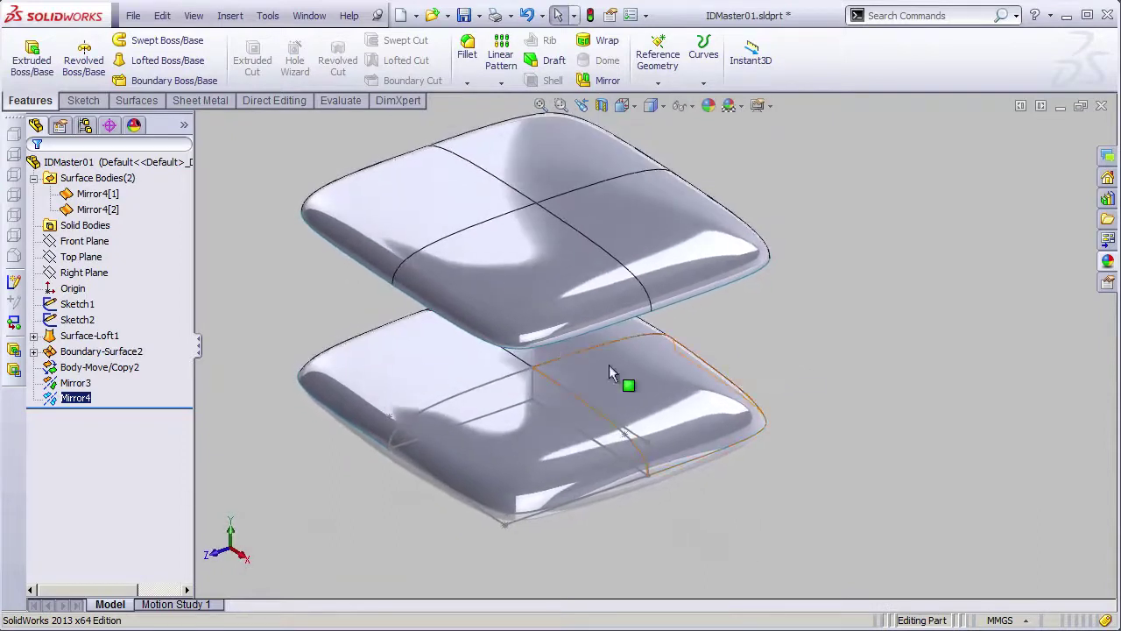
middle_drag(560, 353, 648, 309)
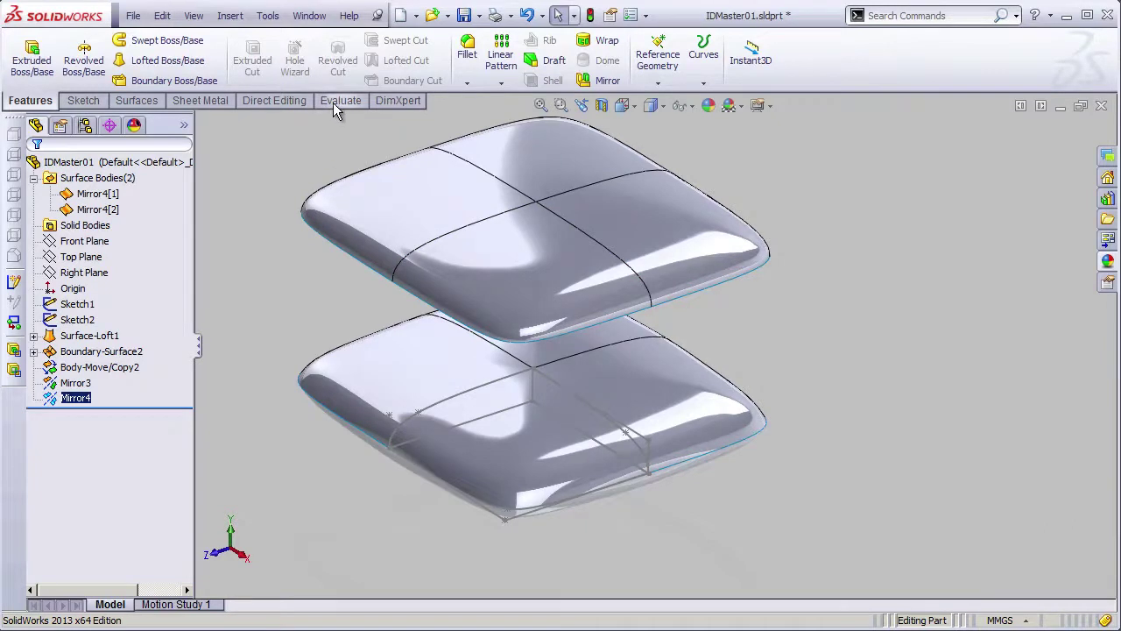
Step: Show the curvature map on Mirror4[1] and Mirror4[2] and zoom to compare them
click(333, 103)
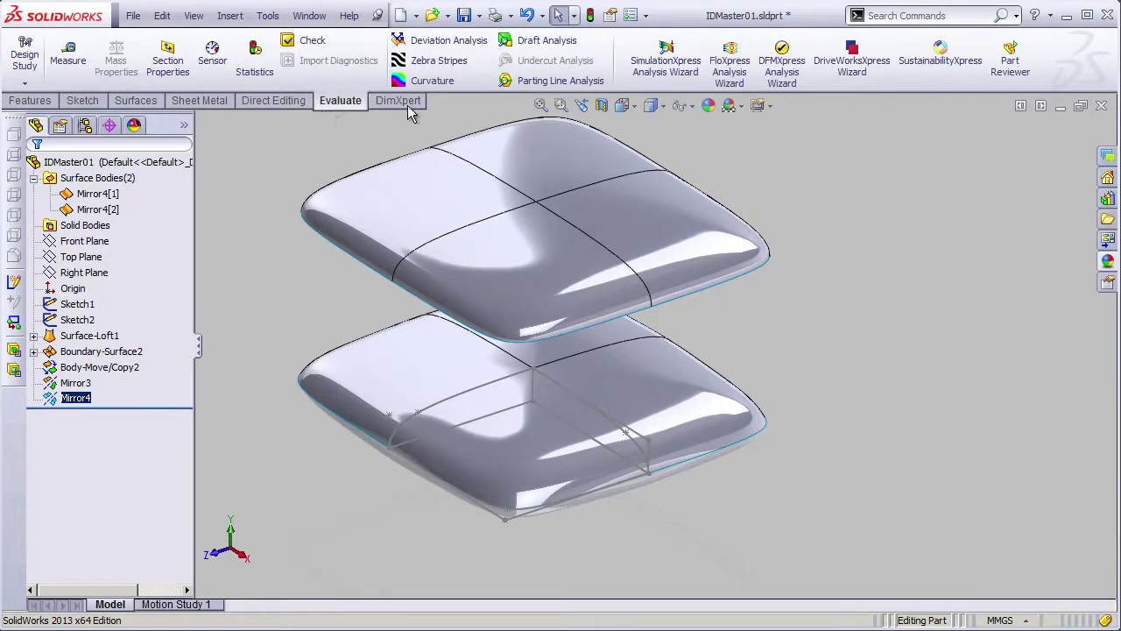
click(431, 82)
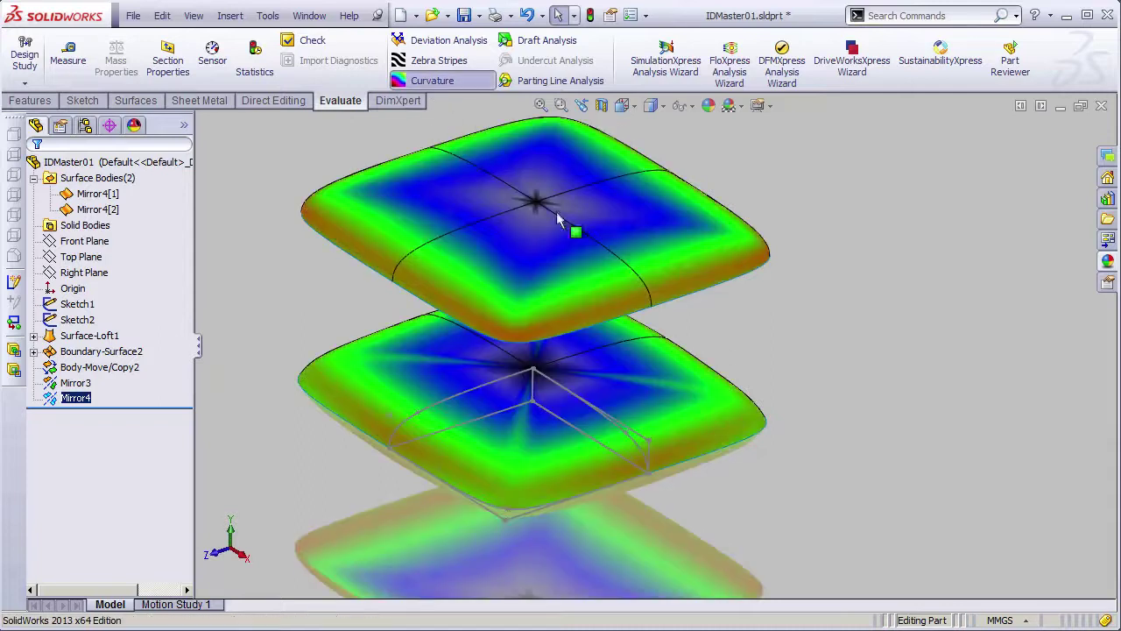
scroll(694, 340, down, 3)
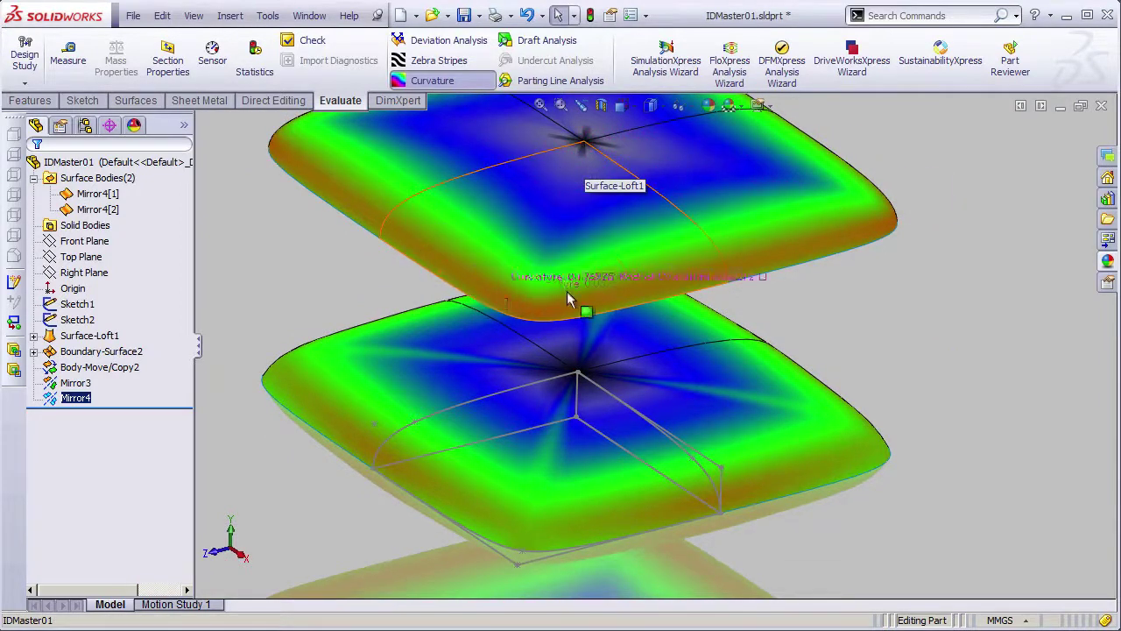
shift+middle_drag(707, 418, 689, 289)
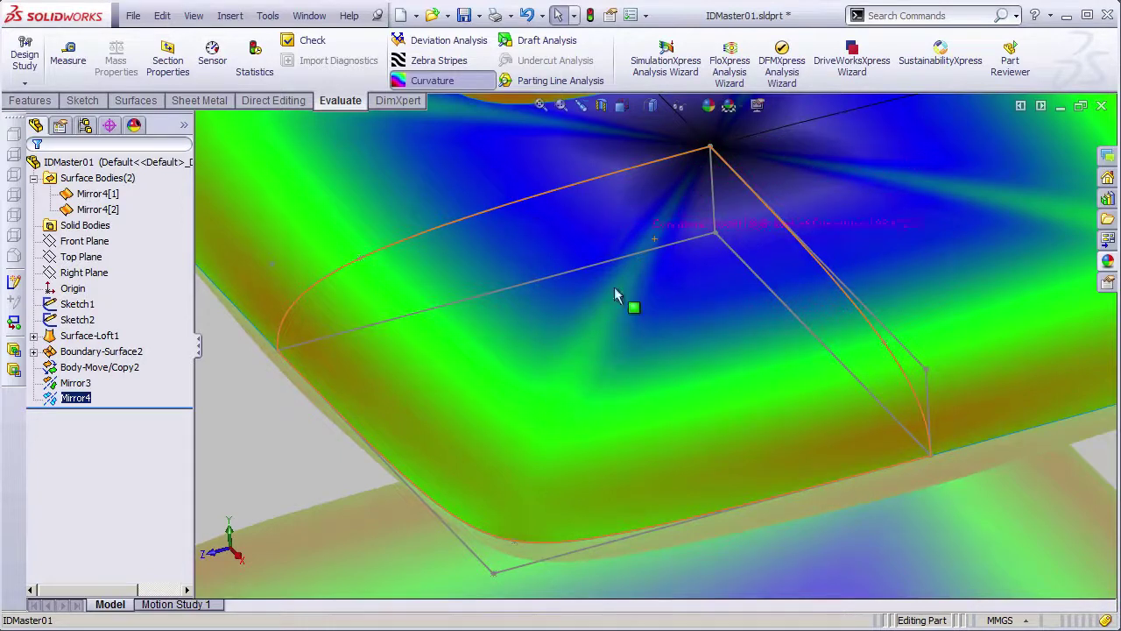
shift+middle_drag(689, 263, 593, 293)
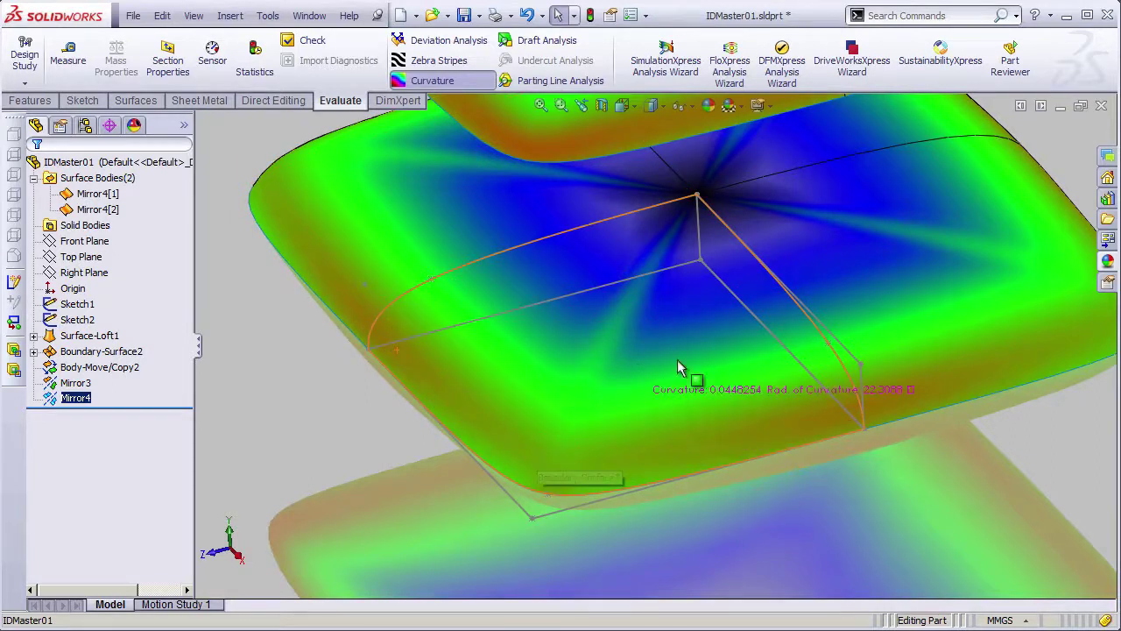
shift+middle_drag(678, 355, 580, 372)
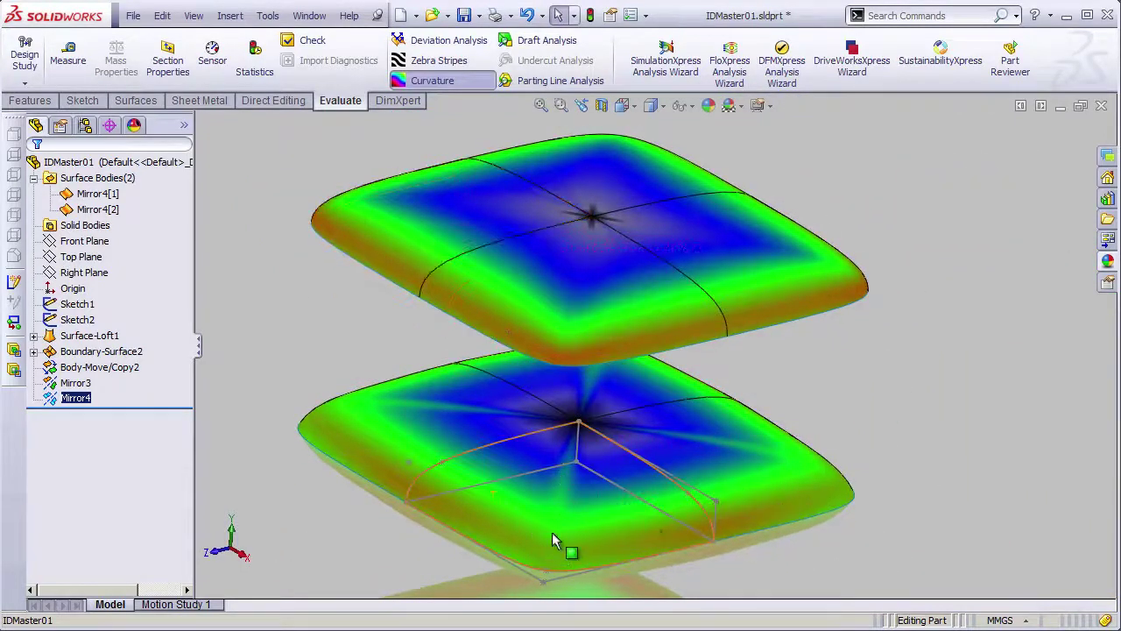
Step: Replace the curvature map with zebra stripes on both pillow surfaces and confirm
click(432, 80)
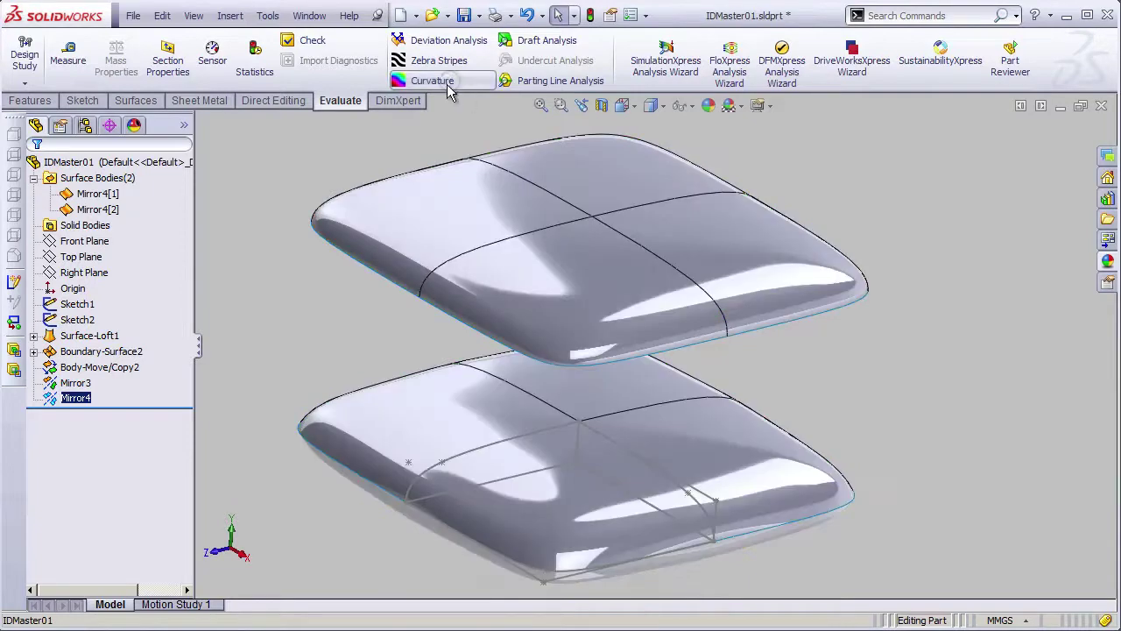
click(441, 61)
mouse_move(789, 391)
middle_down()
mouse_move(776, 371)
mouse_move(782, 383)
middle_up()
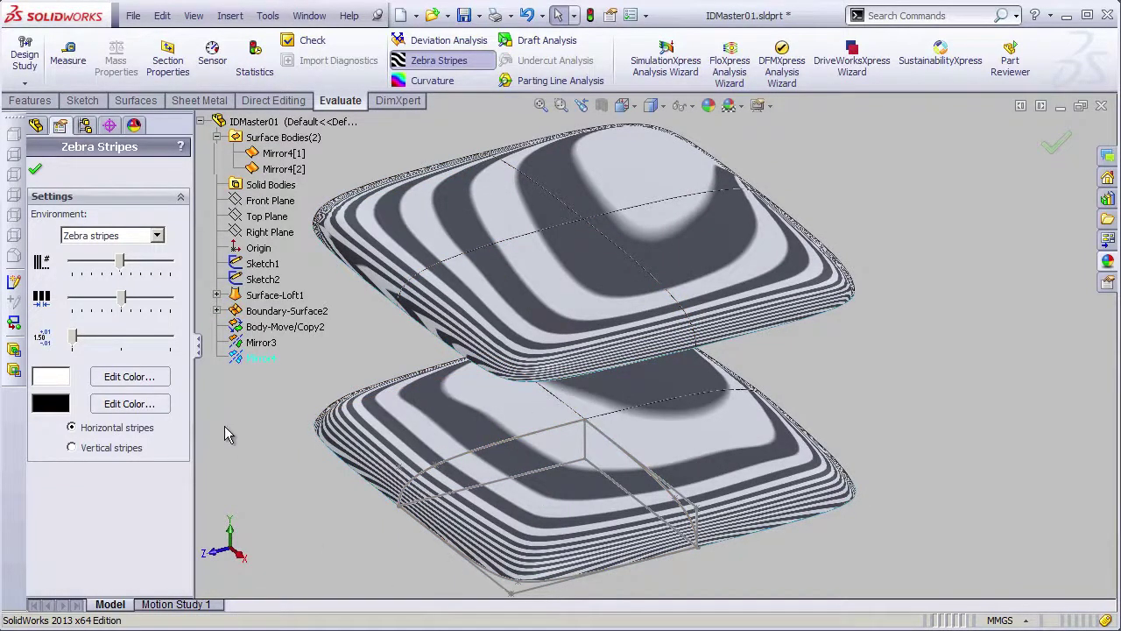
click(35, 170)
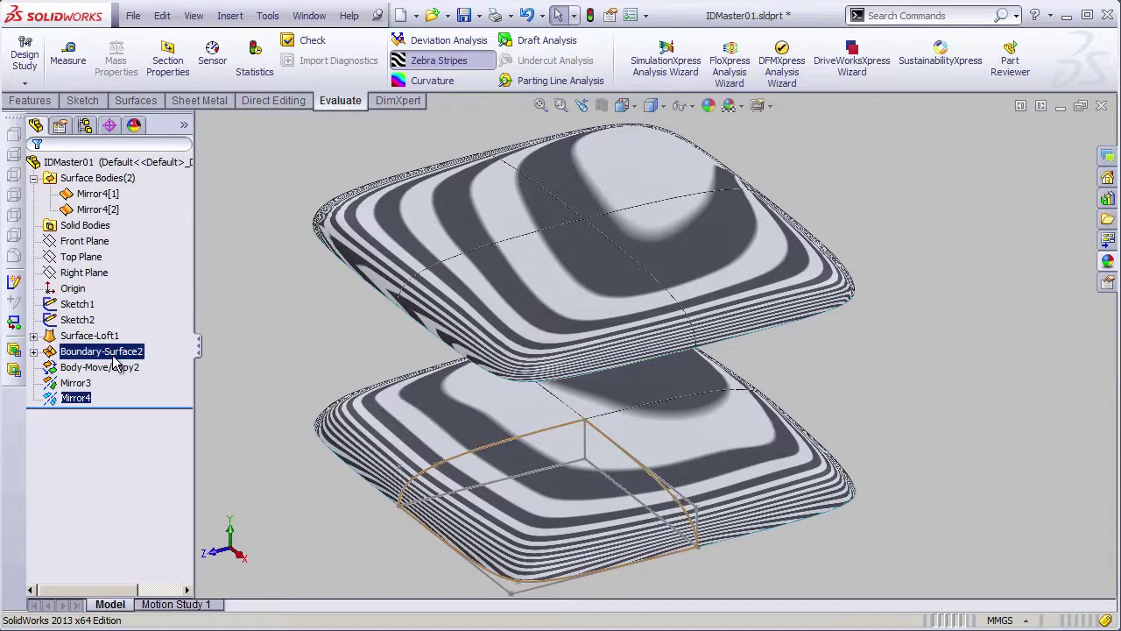
Step: Edit Boundary-Surface2 to use 100 tangent influence on Direction 1 and rebuild
click(111, 354)
ctrl+click(88, 335)
click(120, 308)
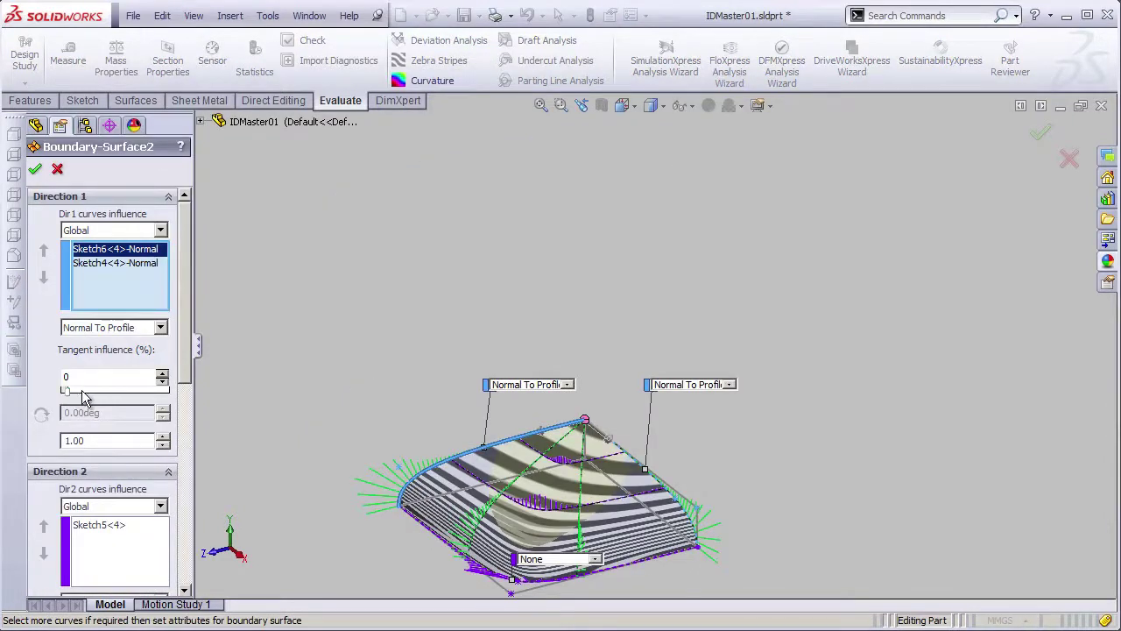
text(100)
key(Return)
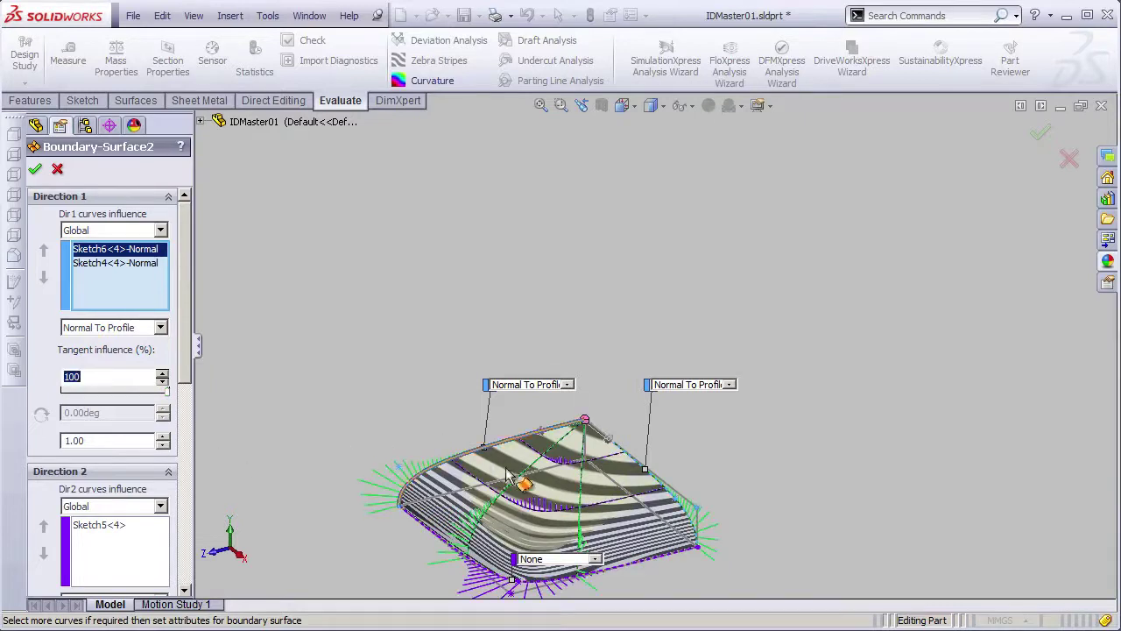
key(Return)
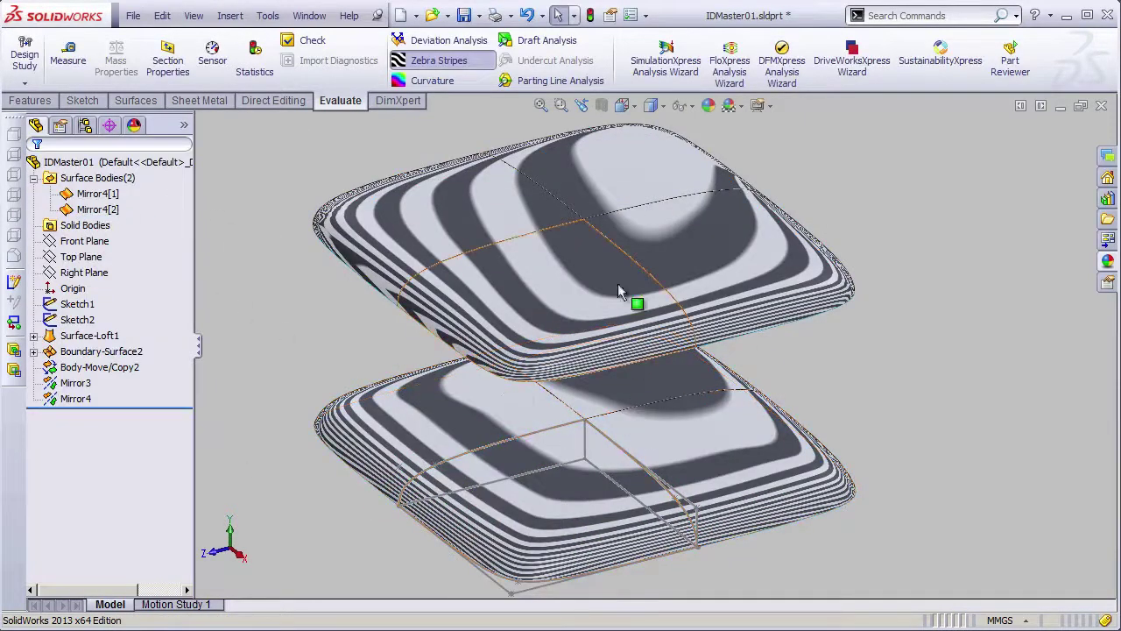
Step: Swap zebra stripes for the curvature colour map and zoom out over both pillows
click(435, 61)
click(431, 80)
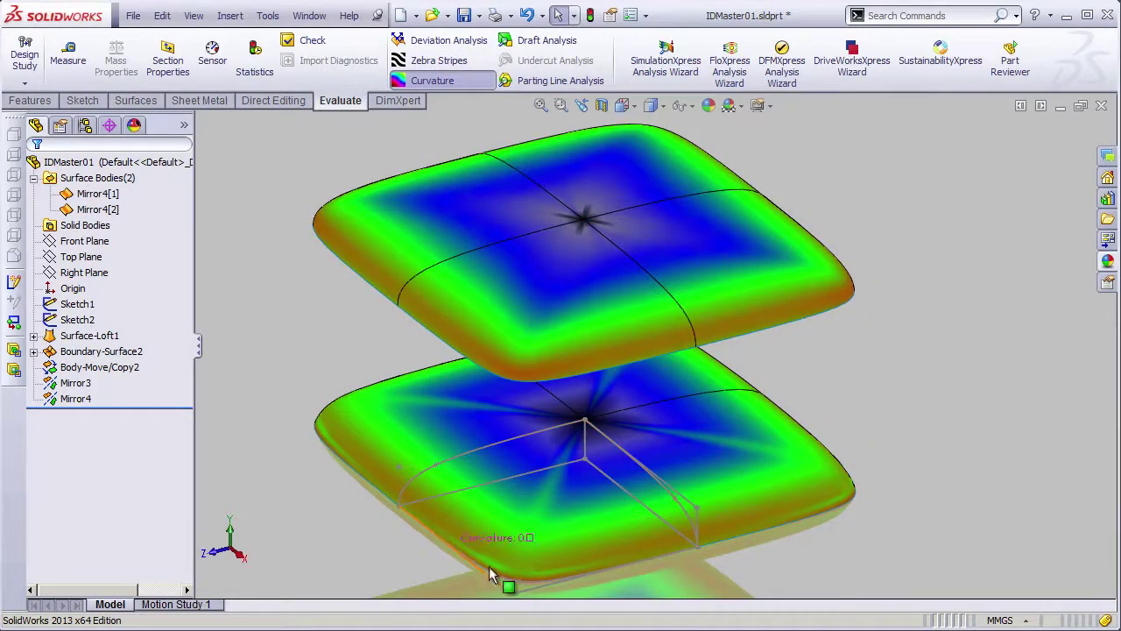
scroll(568, 460, up, 3)
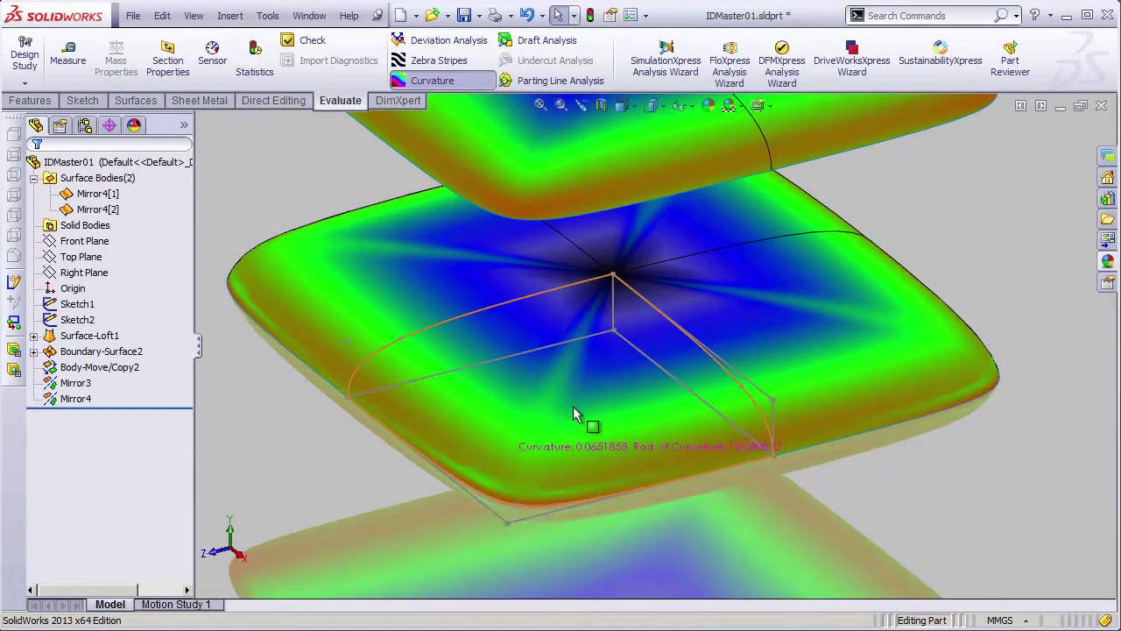
shift+middle_drag(573, 438, 483, 306)
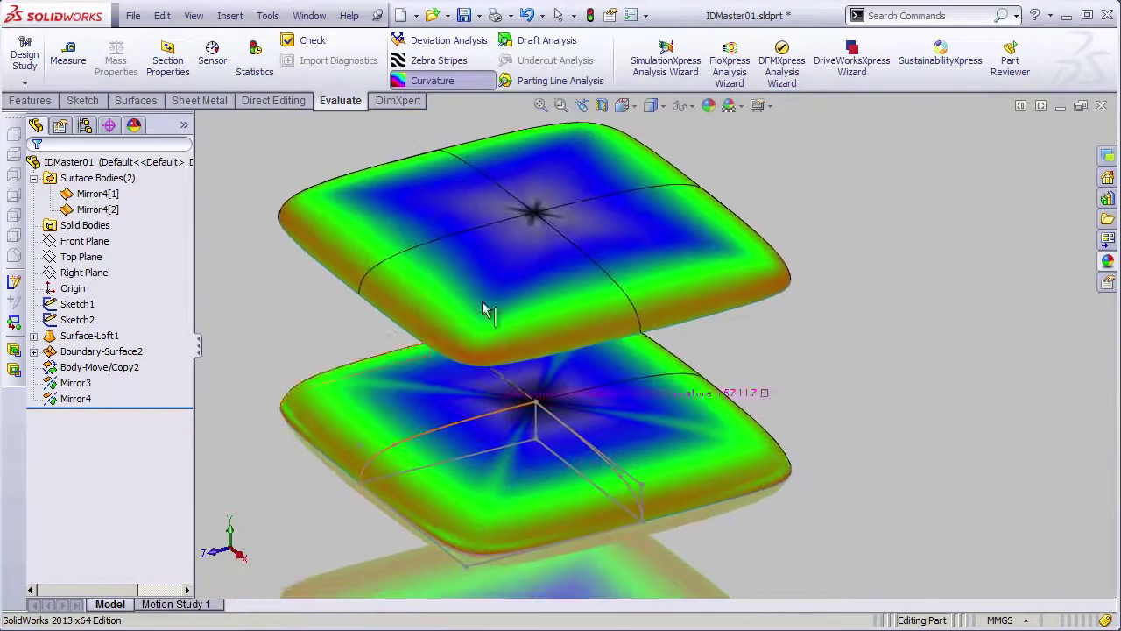
Step: Reapply zebra stripes, orbit both pillows from above, confirm, and return to the Surfaces tools
click(429, 80)
click(412, 62)
middle_drag(543, 237, 553, 315)
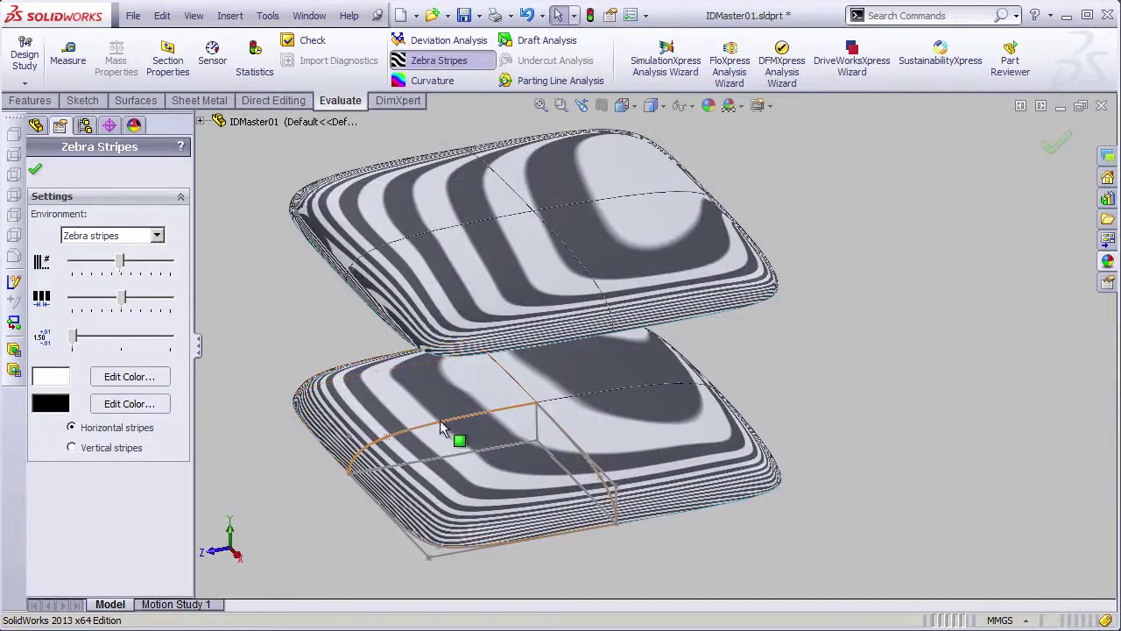
middle_drag(445, 417, 455, 391)
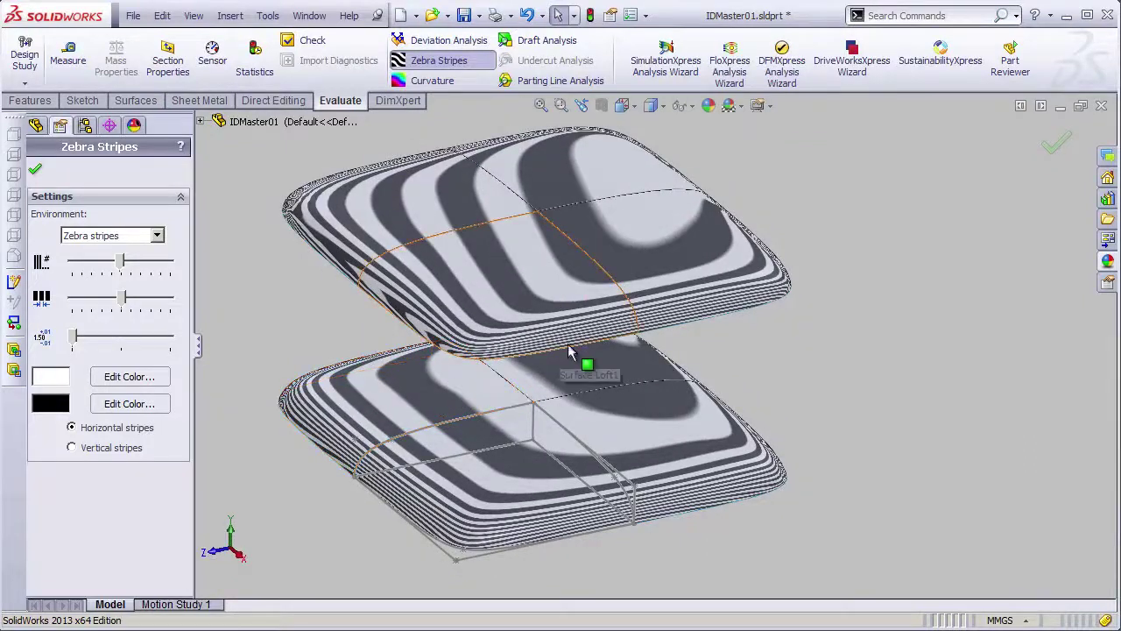
middle_drag(563, 378, 526, 326)
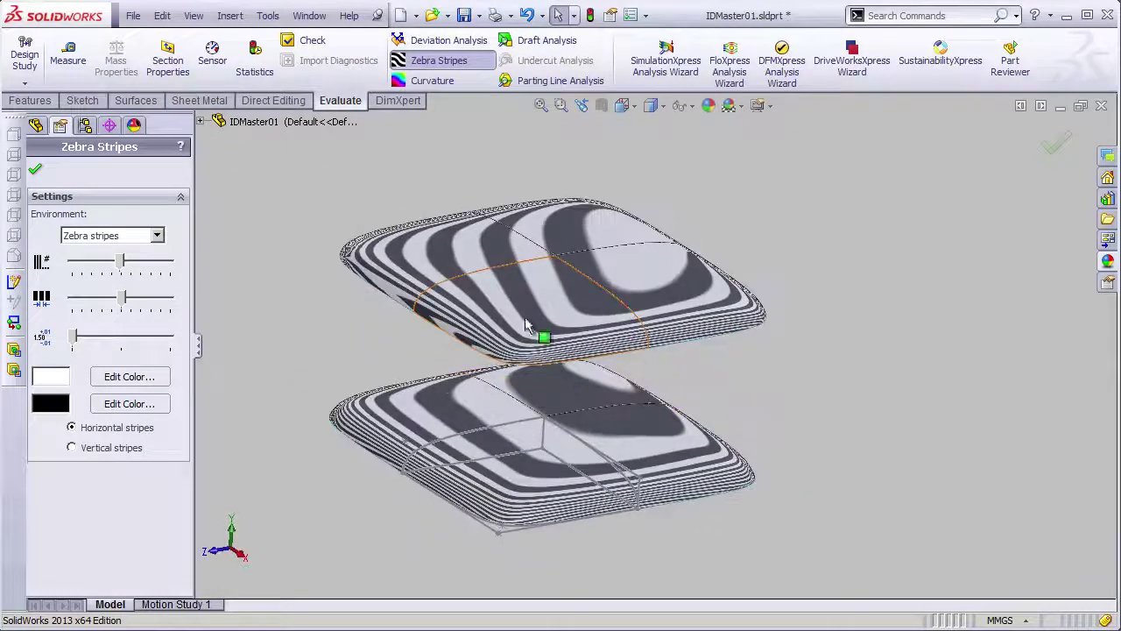
click(34, 174)
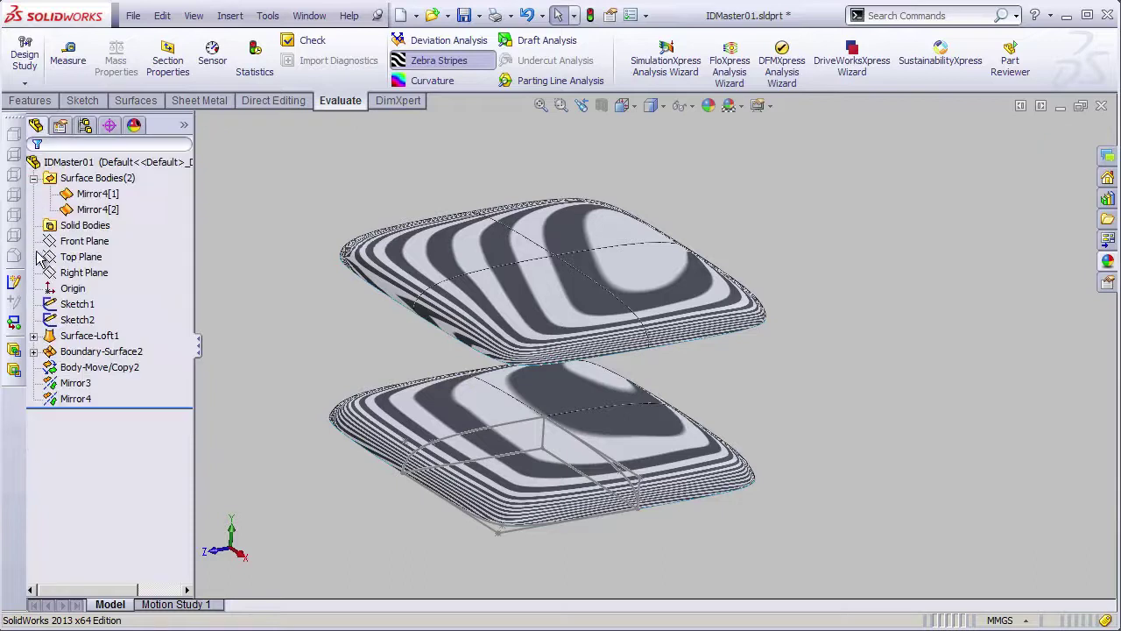
click(87, 101)
click(137, 102)
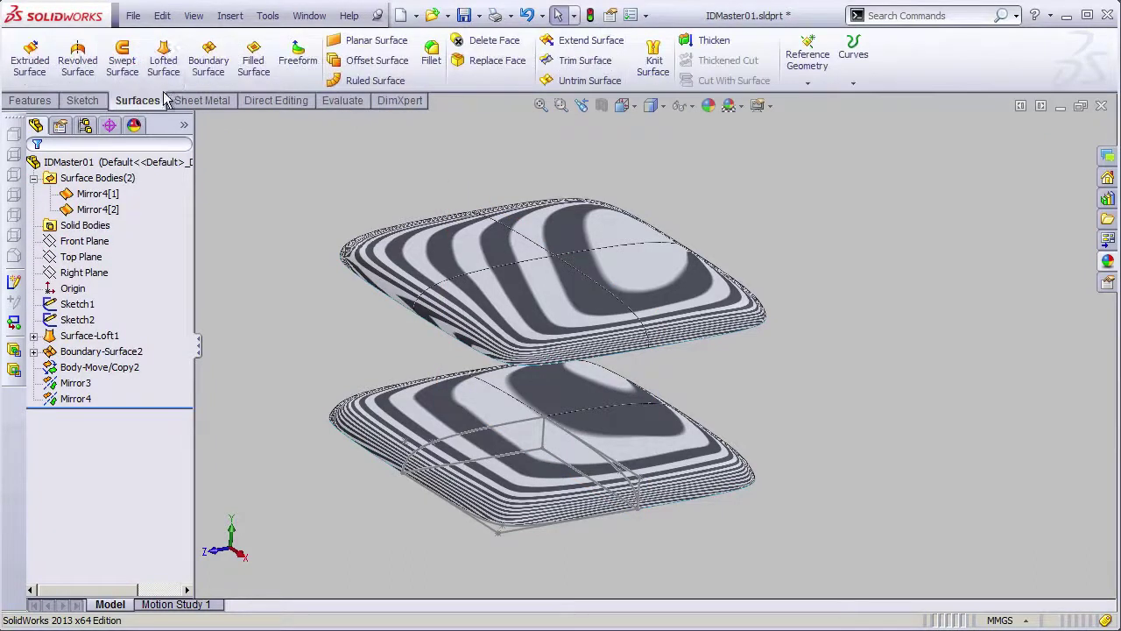